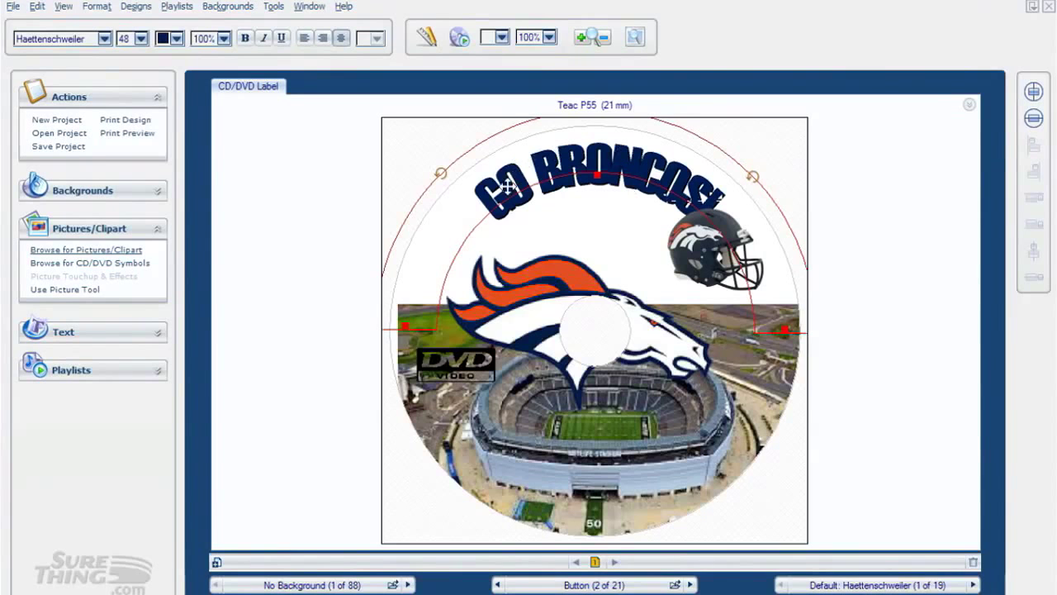
# Rotate the curved GO BRONCOS! text counter-clockwise along the disc edge and move the helmet picture slightly up.
pyautogui.moveTo(443, 175); pyautogui.dragTo(394, 219)
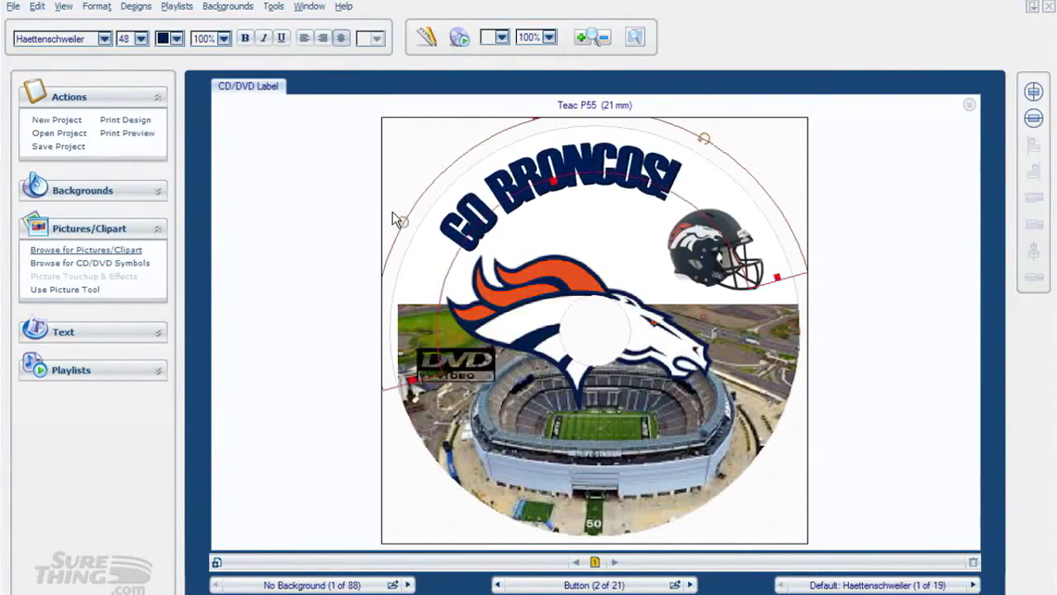
pyautogui.click(692, 258)
pyautogui.moveTo(690, 251); pyautogui.dragTo(692, 244)
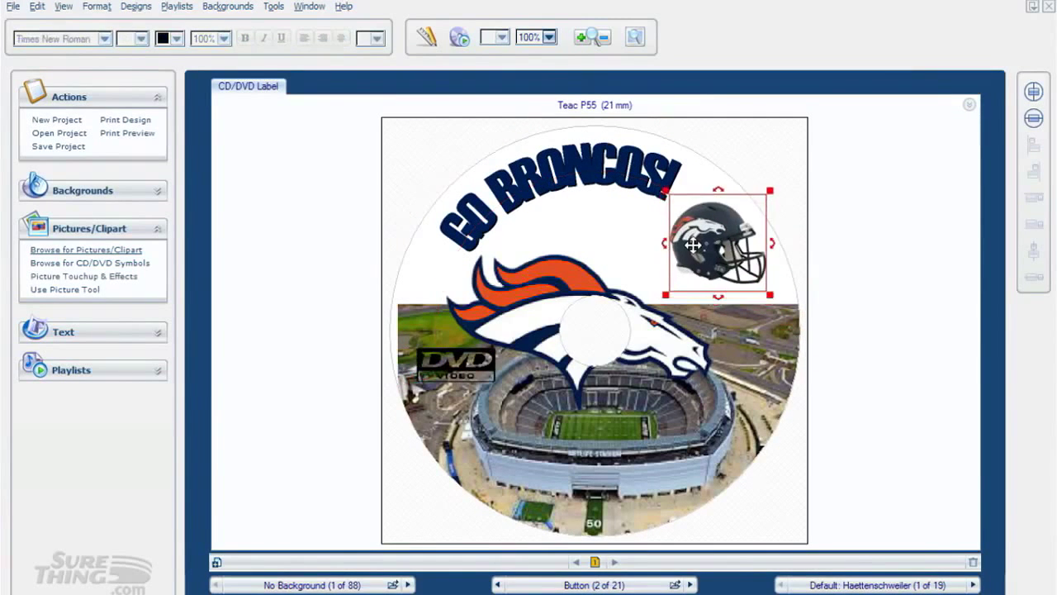
# Insert a space before the exclamation mark in the circular GO BRONCOS! text.
pyautogui.doubleClick(647, 185)
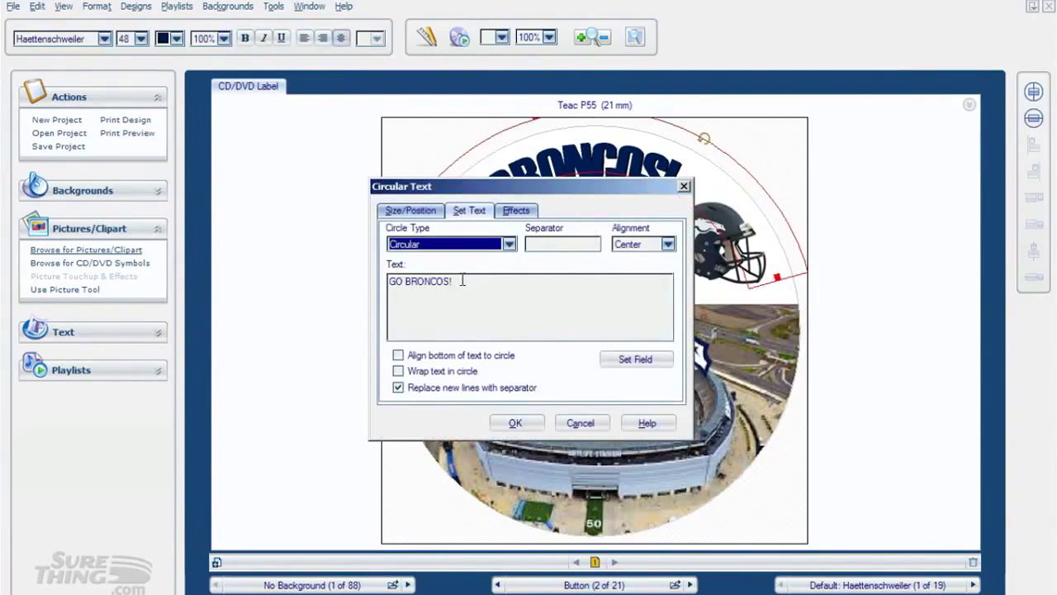
pyautogui.click(447, 284)
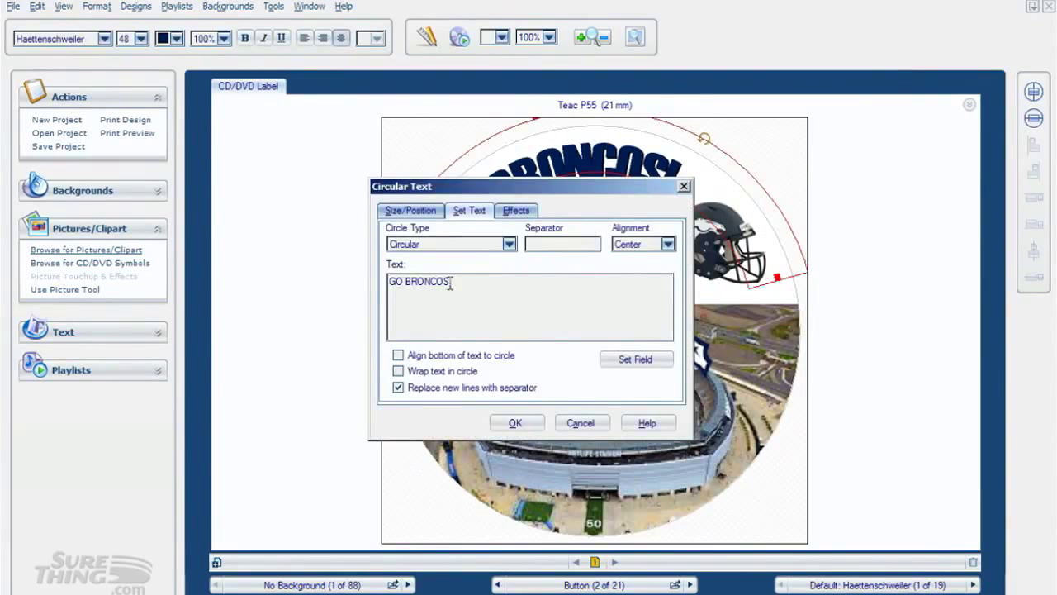
pyautogui.click(514, 423)
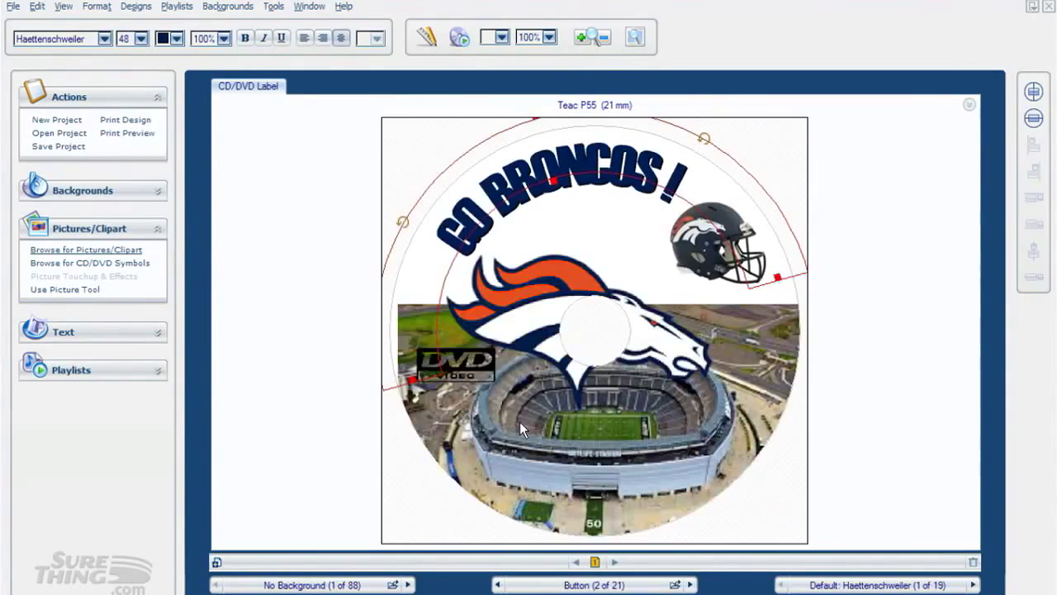
# Save the label project to the Desktop as Bronco-disc.
pyautogui.hotkey('ctrl', 's')
pyautogui.write('Br')
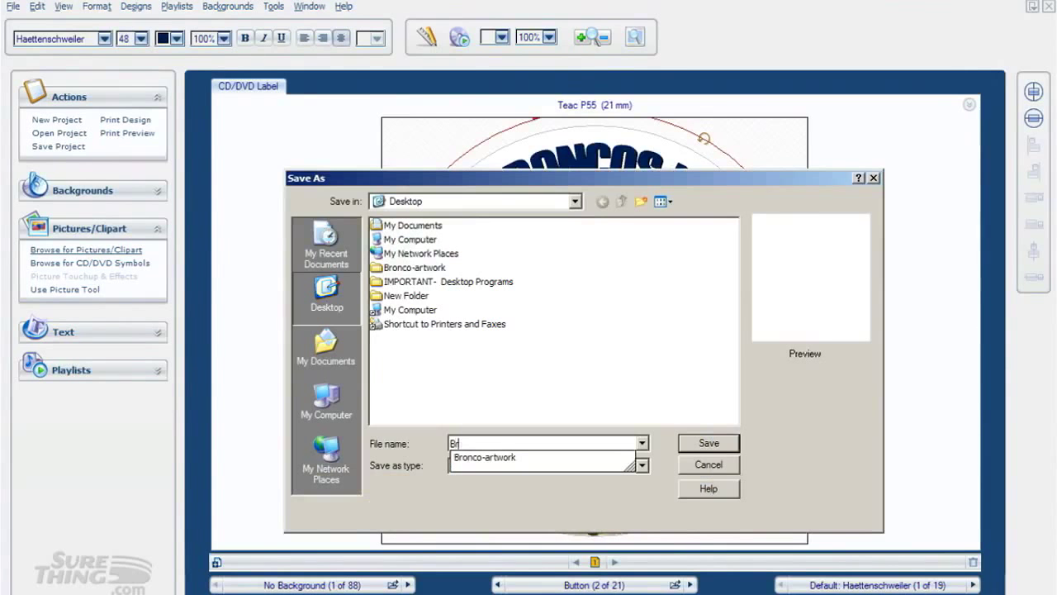
pyautogui.write('onco-disc')
pyautogui.press('Return')
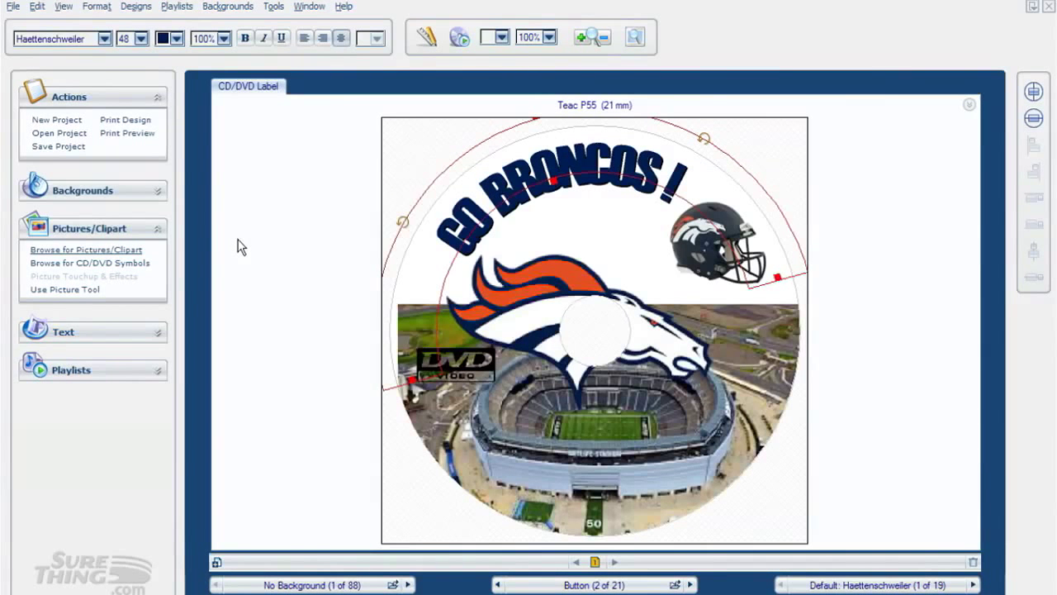
# Open the label's print settings and accept the advanced print options with Print to file enabled.
pyautogui.click(14, 7)
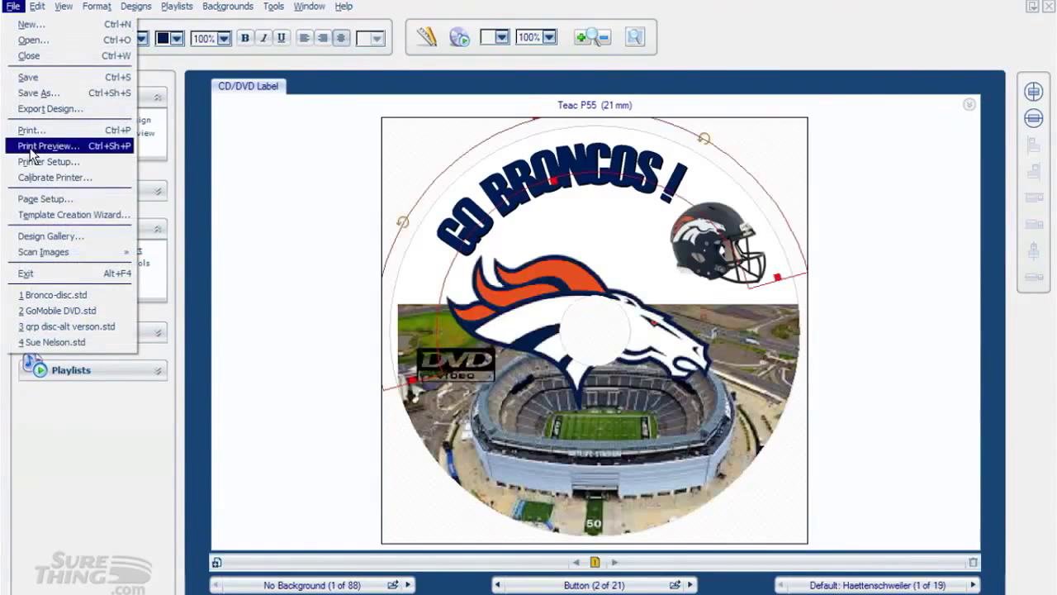
pyautogui.click(33, 131)
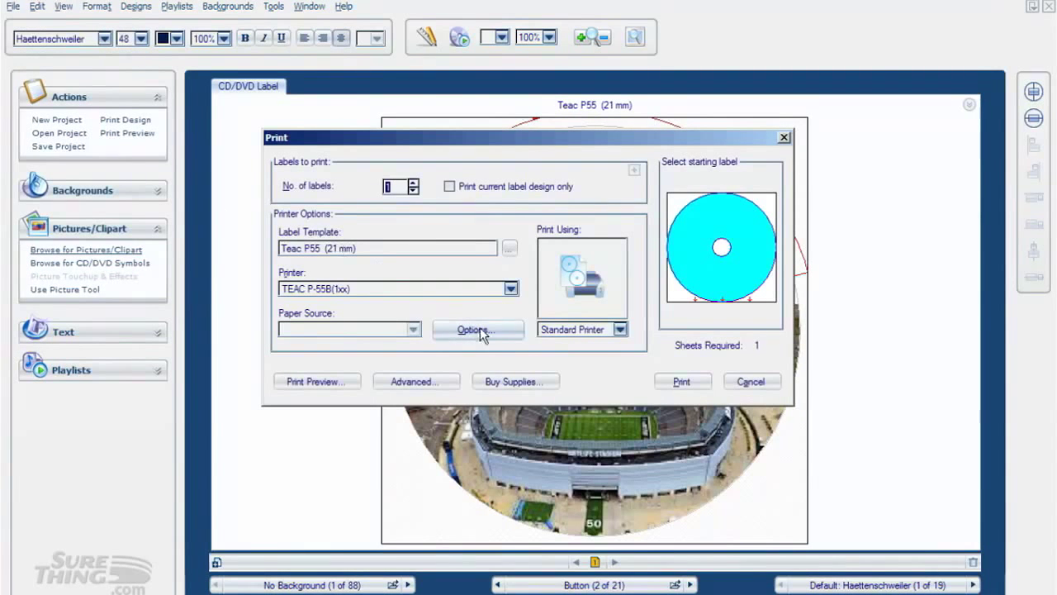
pyautogui.click(433, 385)
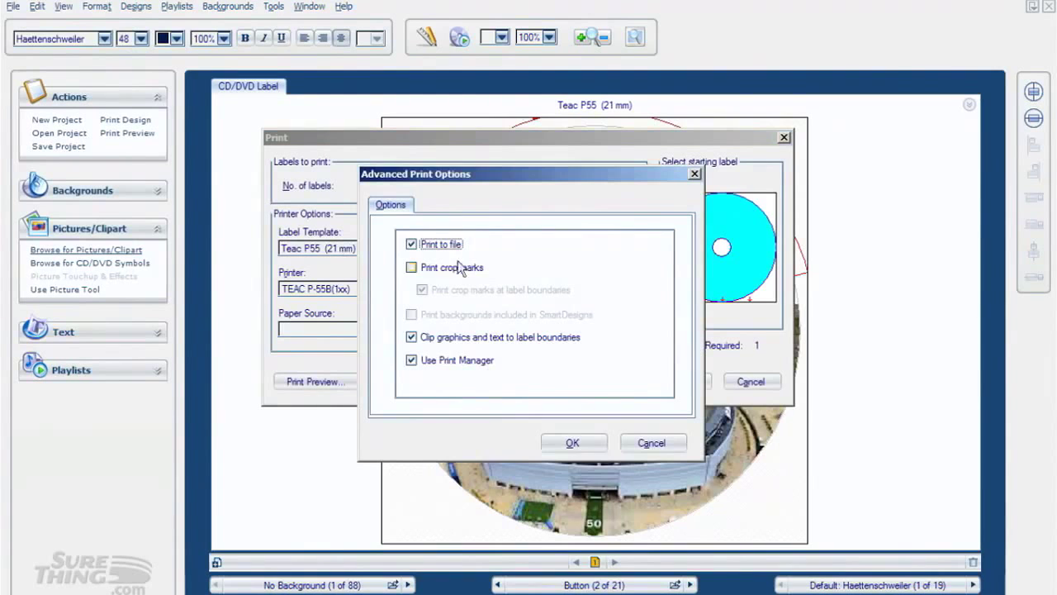
pyautogui.click(572, 445)
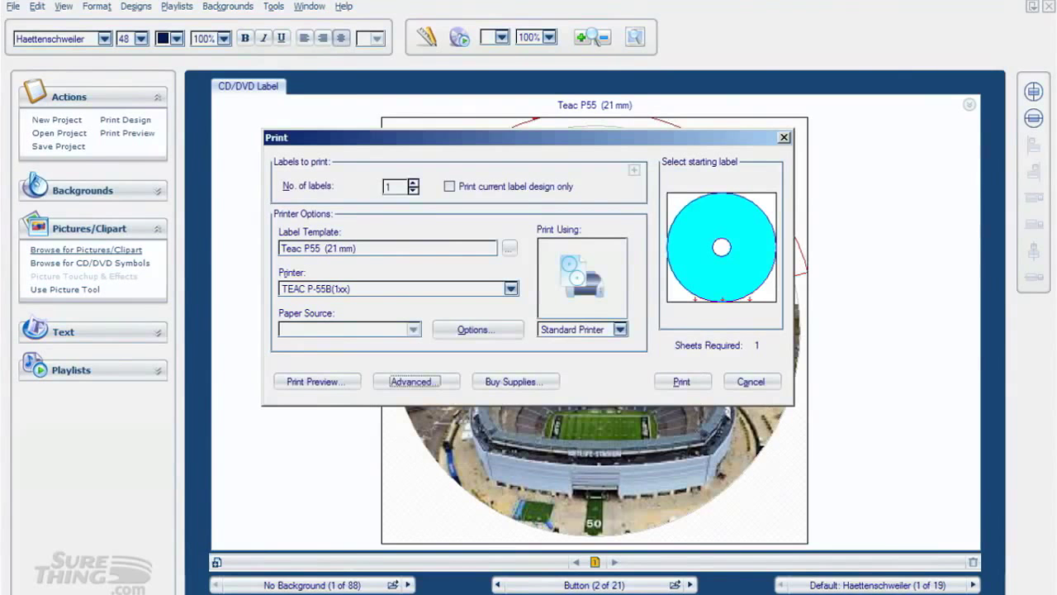
# Switch to Printers and Faxes in the Windows Control Panel and set the TEAC P-55B(1xx) printer to be used online.
pyautogui.press('super')
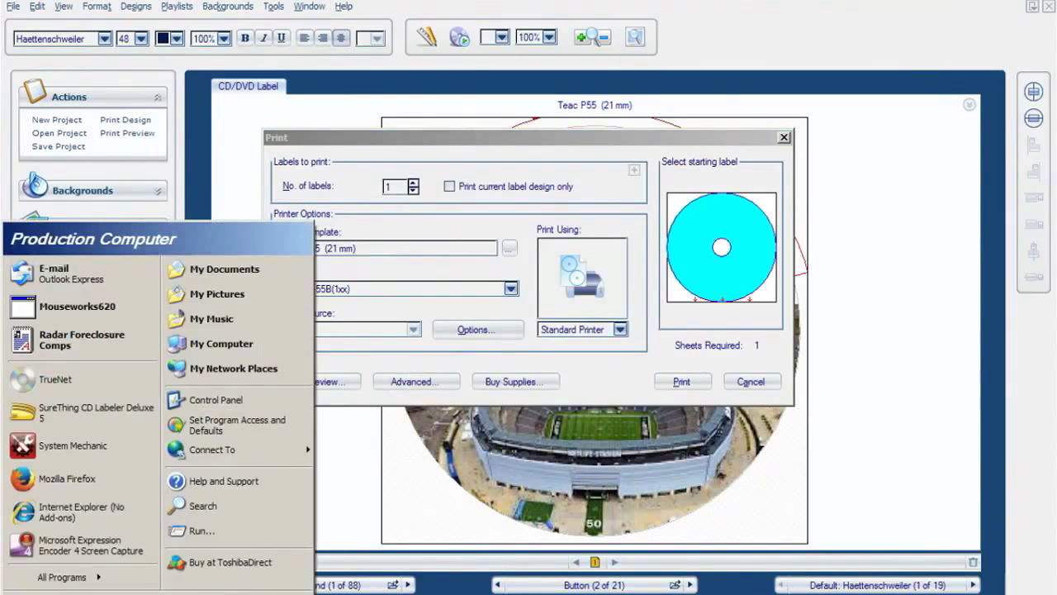
pyautogui.click(216, 400)
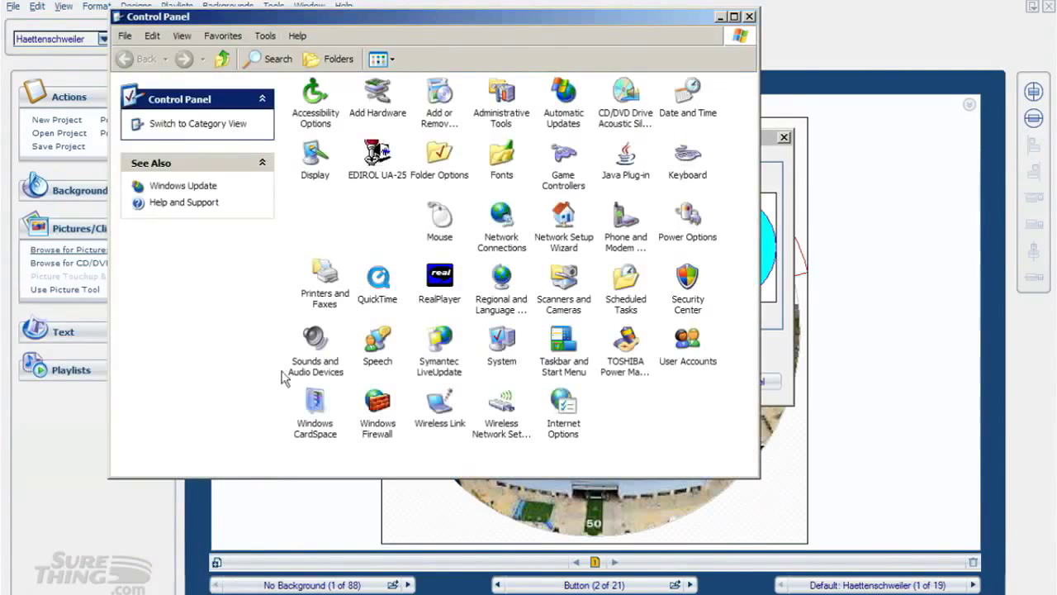
pyautogui.doubleClick(322, 285)
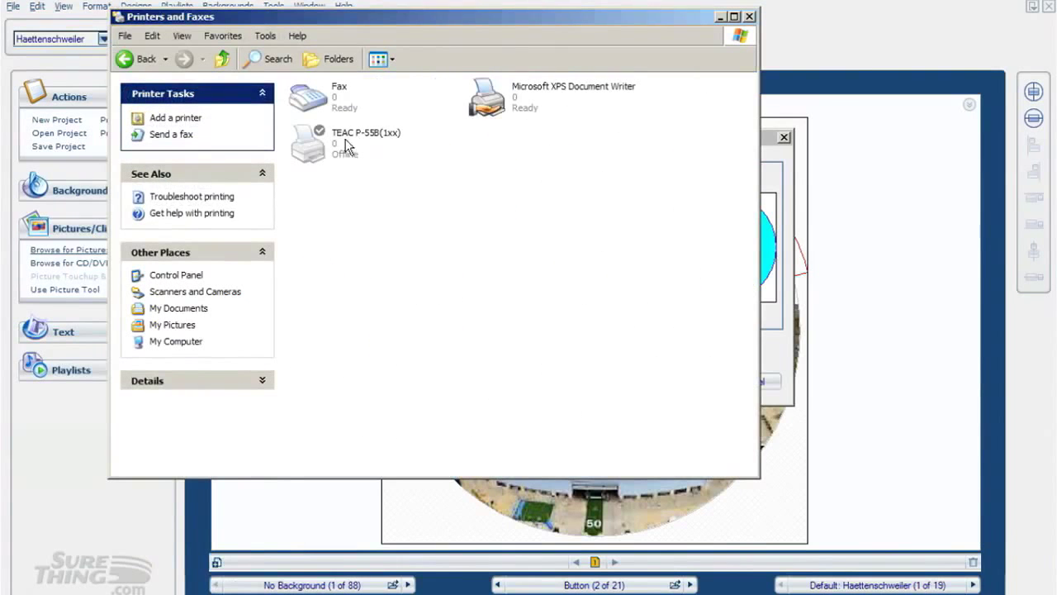
pyautogui.click(314, 161)
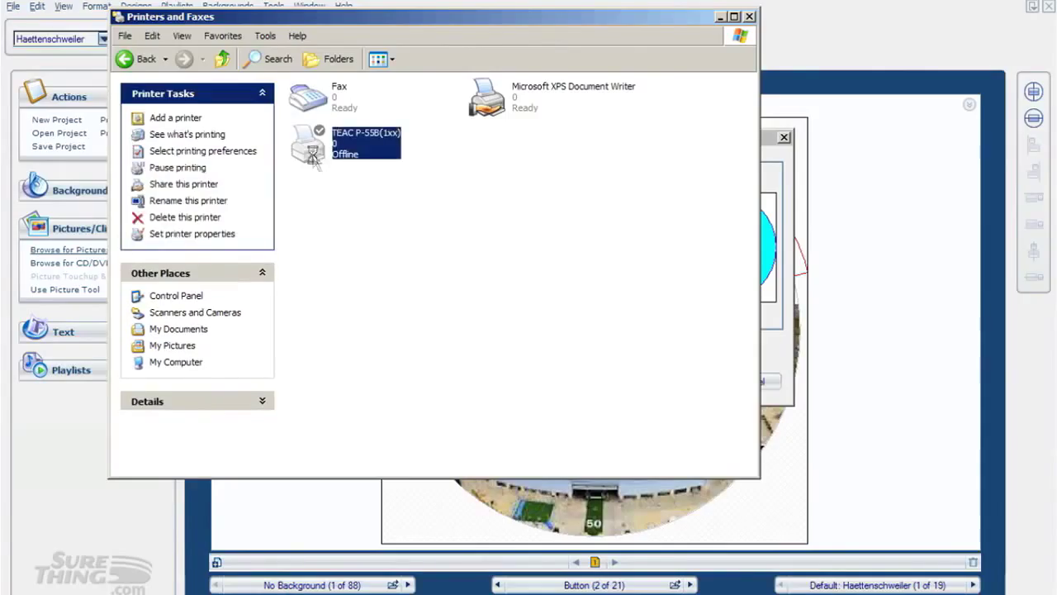
pyautogui.rightClick(315, 161)
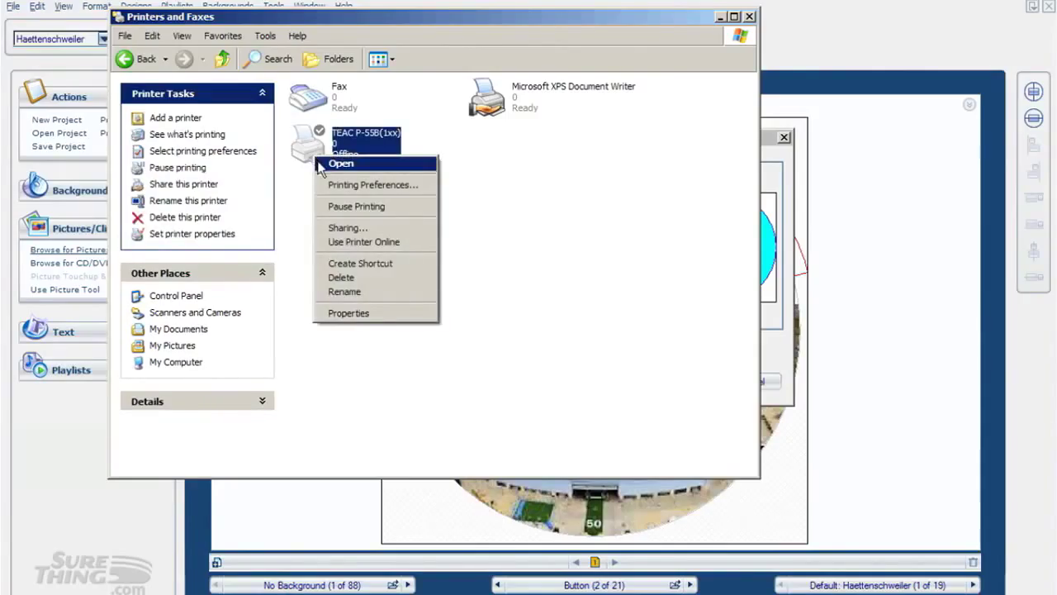
pyautogui.click(352, 242)
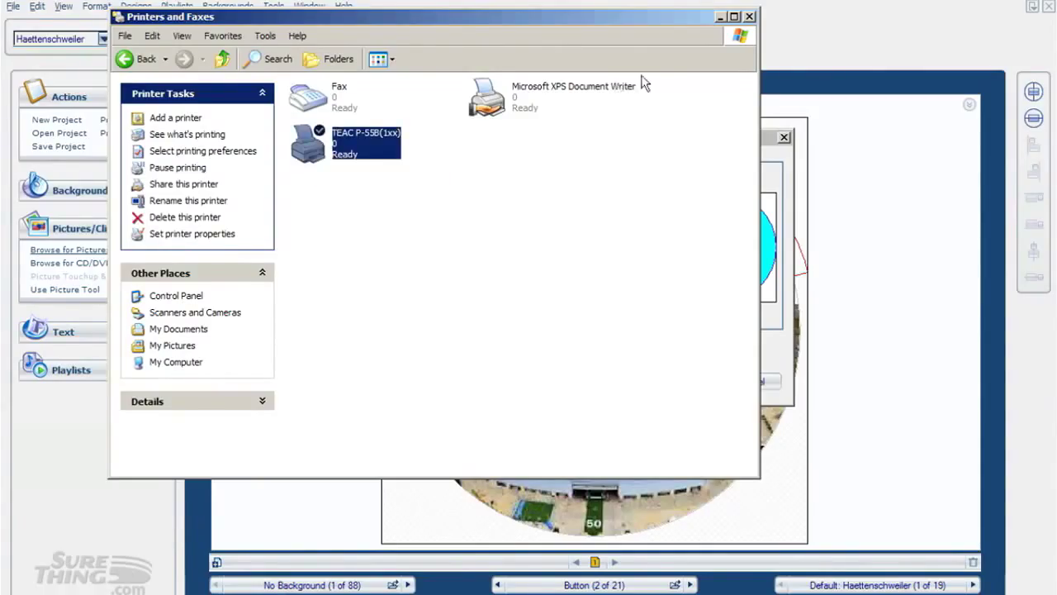
pyautogui.click(750, 18)
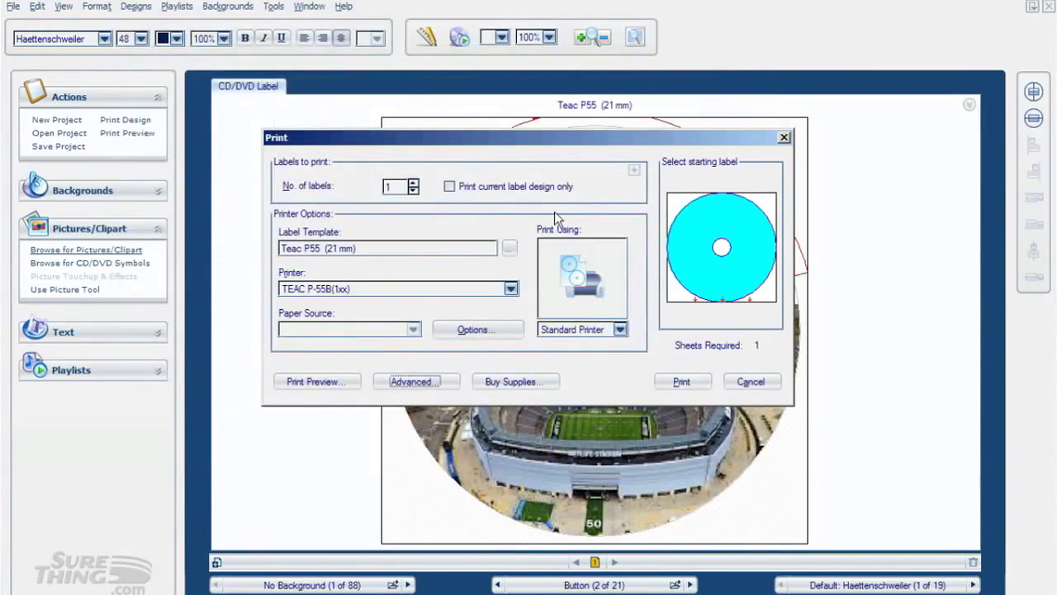
# Print the label to an output file named Bronco-disc.prn.
pyautogui.click(681, 382)
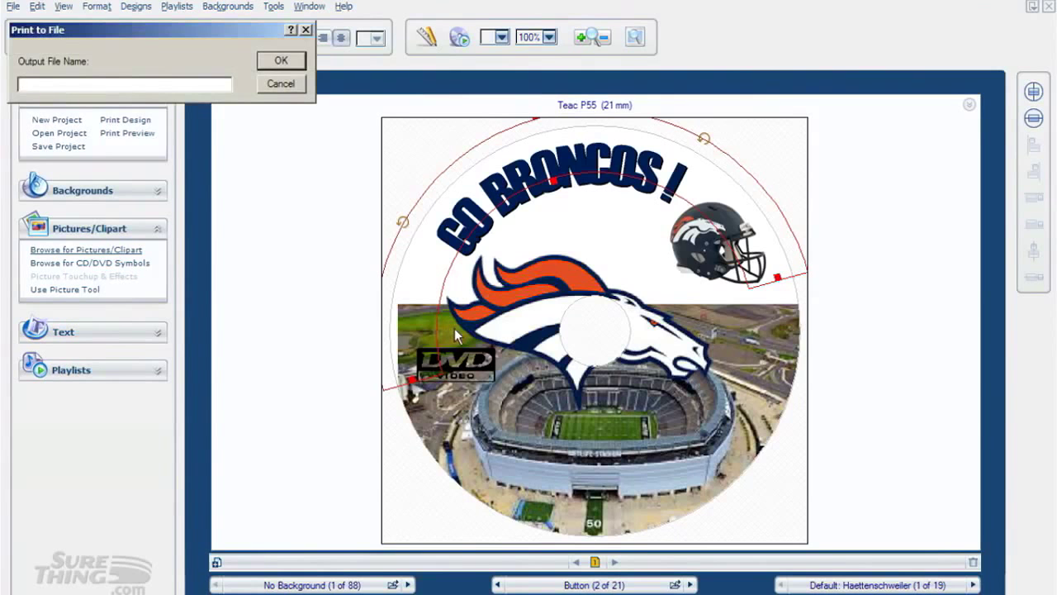
pyautogui.write('onco-disc.prn')
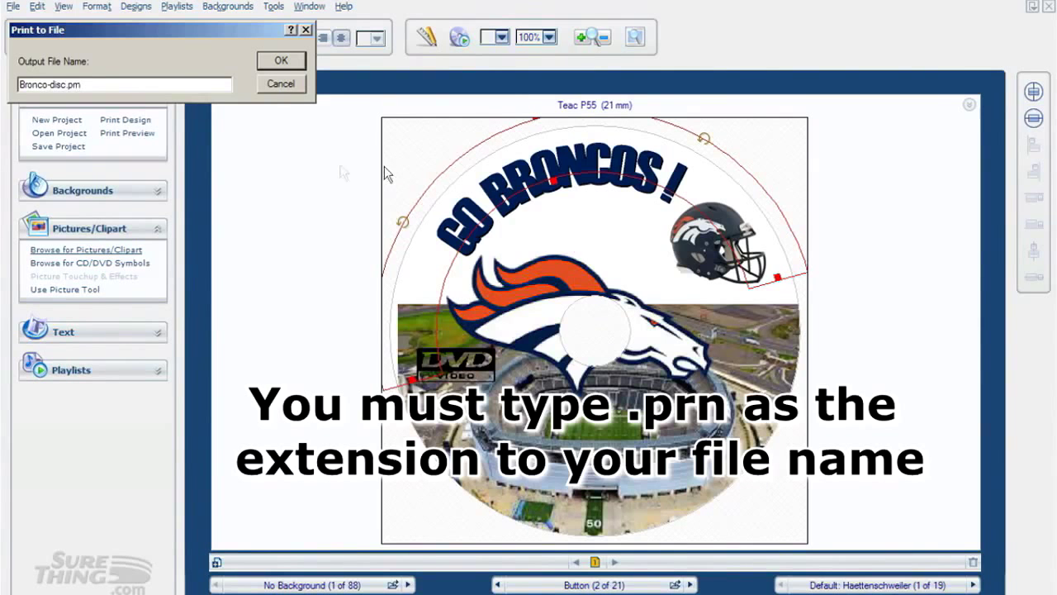
pyautogui.click(280, 61)
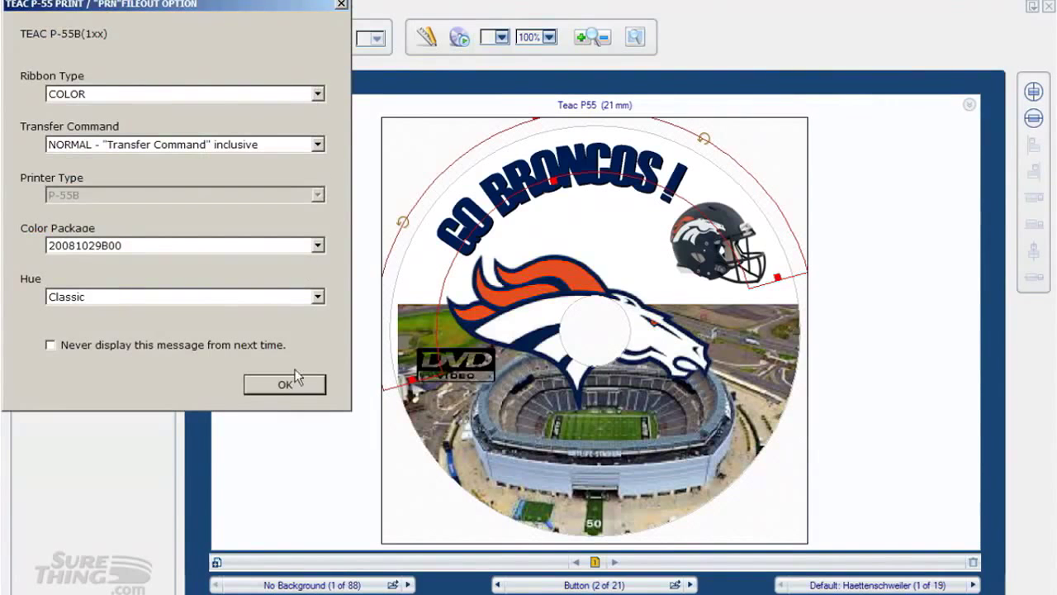
# Set the file output's hue to Colorful, keeping the COLOR ribbon and NORMAL transfer command, and accept the options.
pyautogui.click(317, 95)
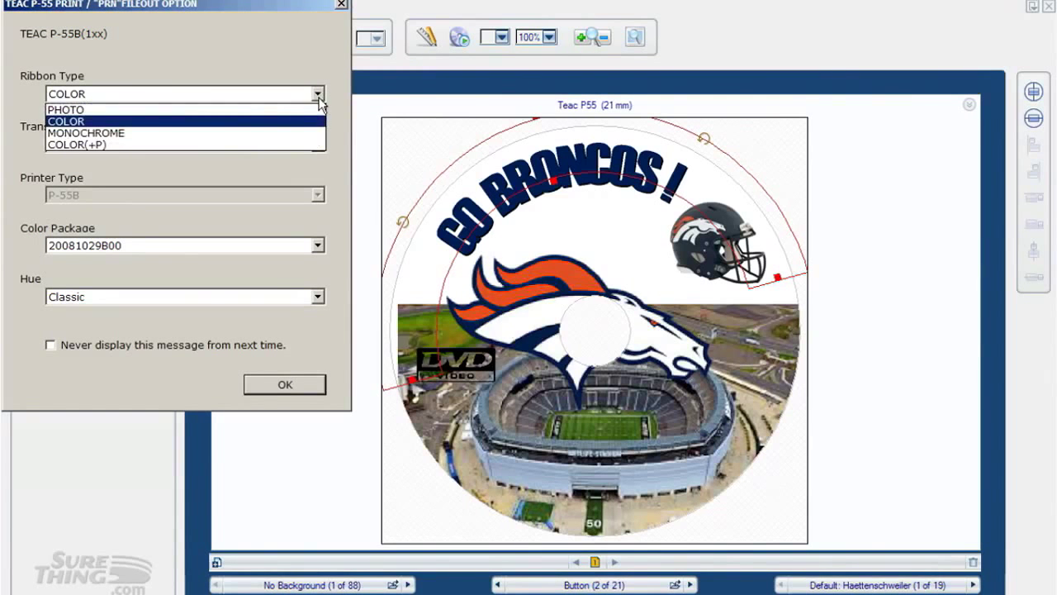
pyautogui.click(318, 96)
pyautogui.click(318, 144)
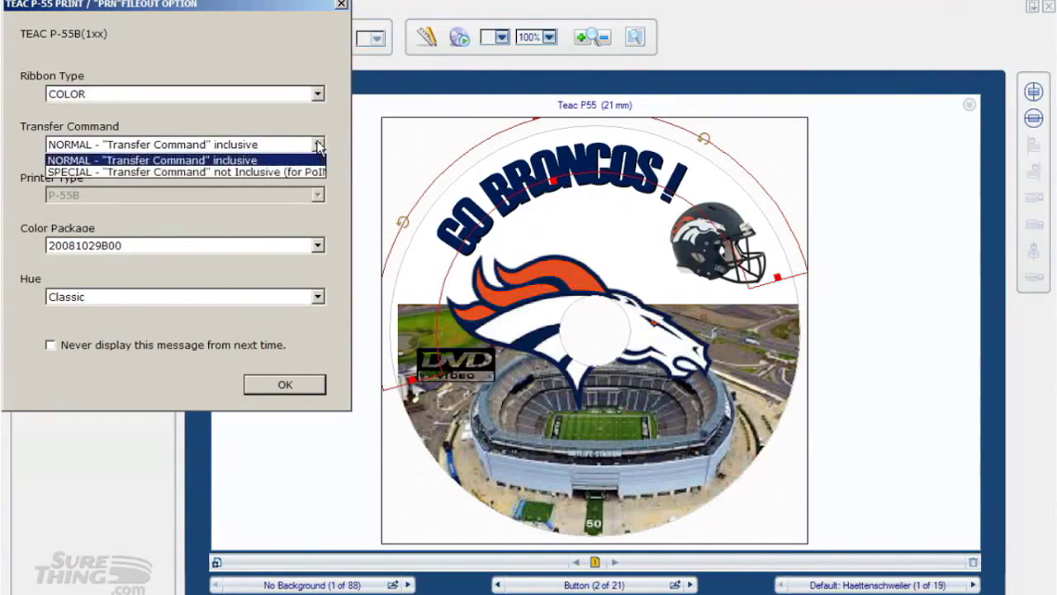
pyautogui.click(318, 146)
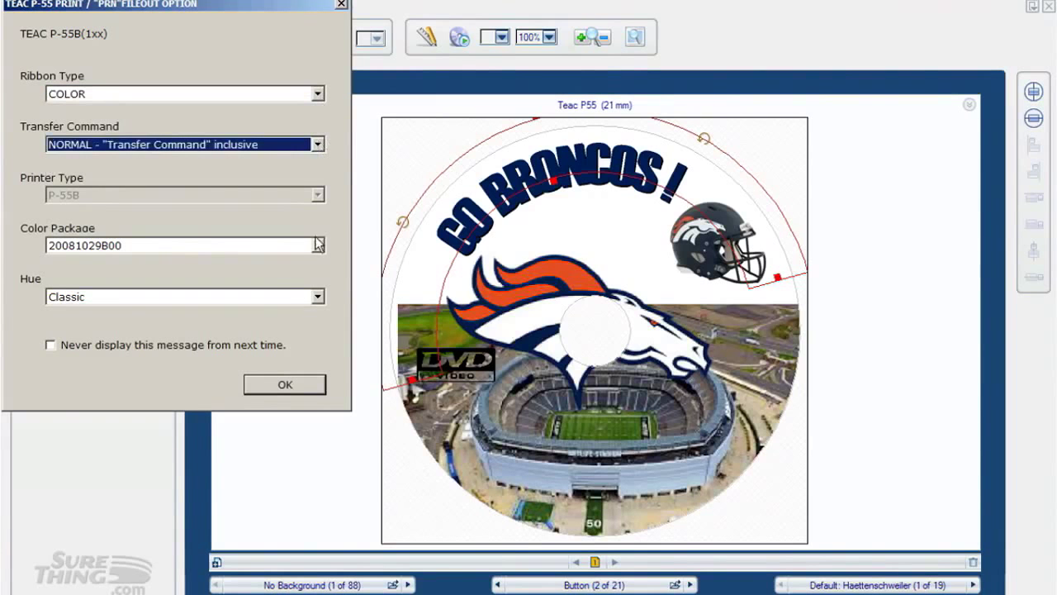
pyautogui.click(318, 298)
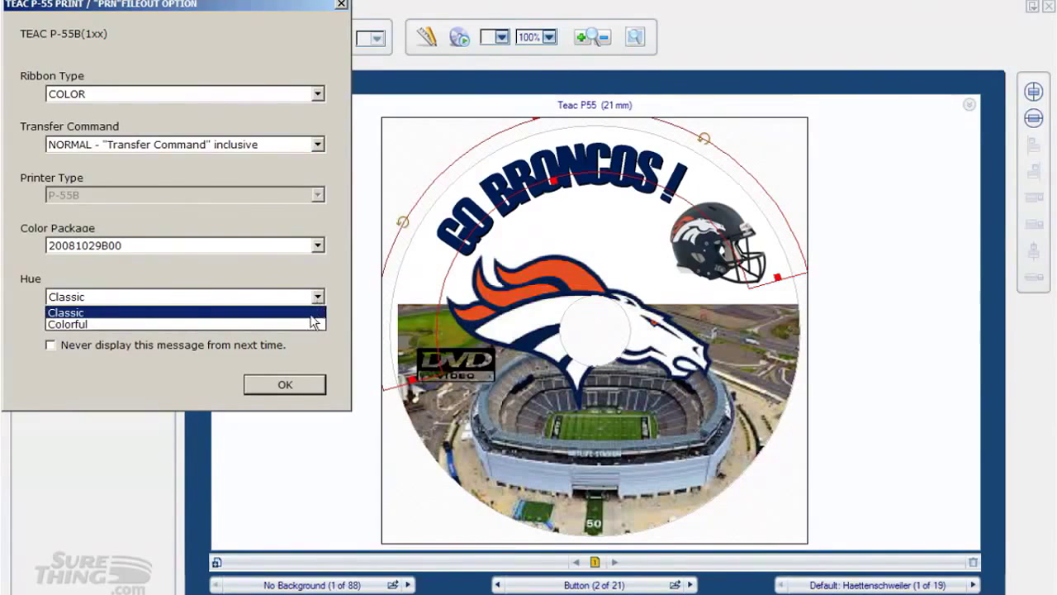
pyautogui.click(311, 324)
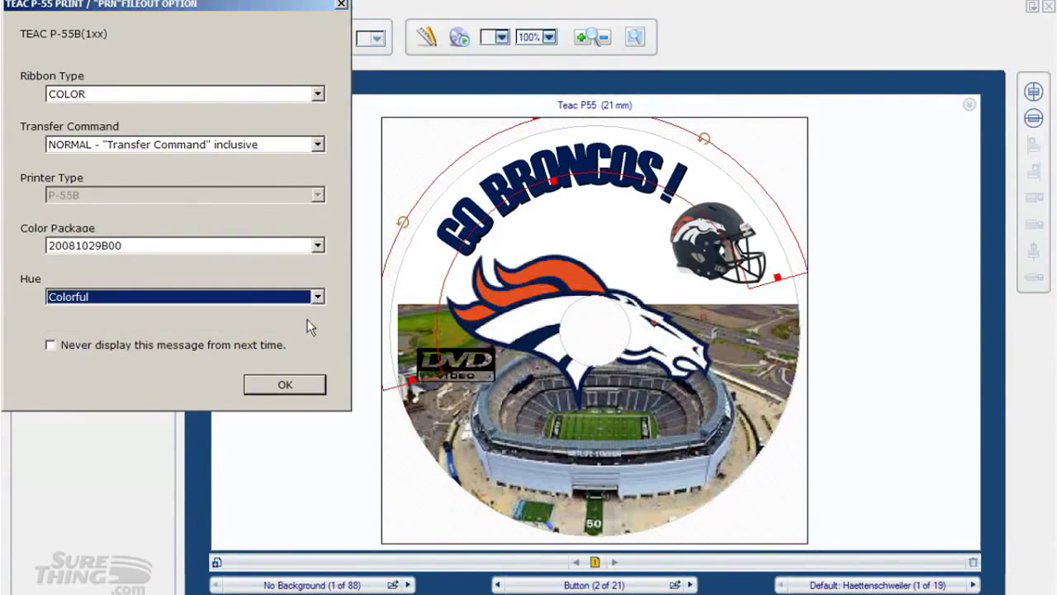
pyautogui.click(281, 385)
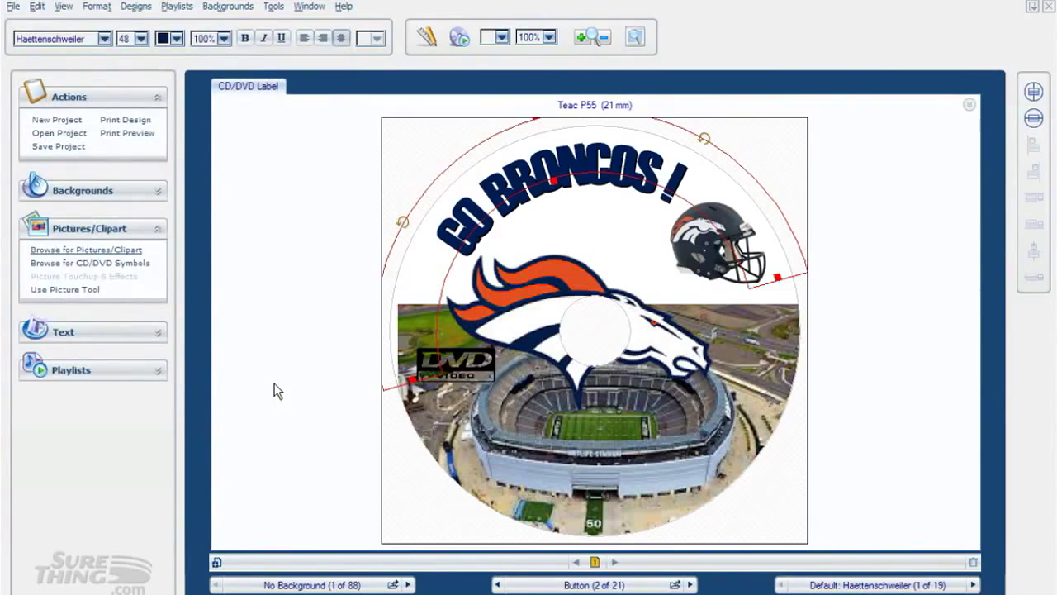
# Save the disc label project again and return to the Windows desktop.
pyautogui.click(12, 7)
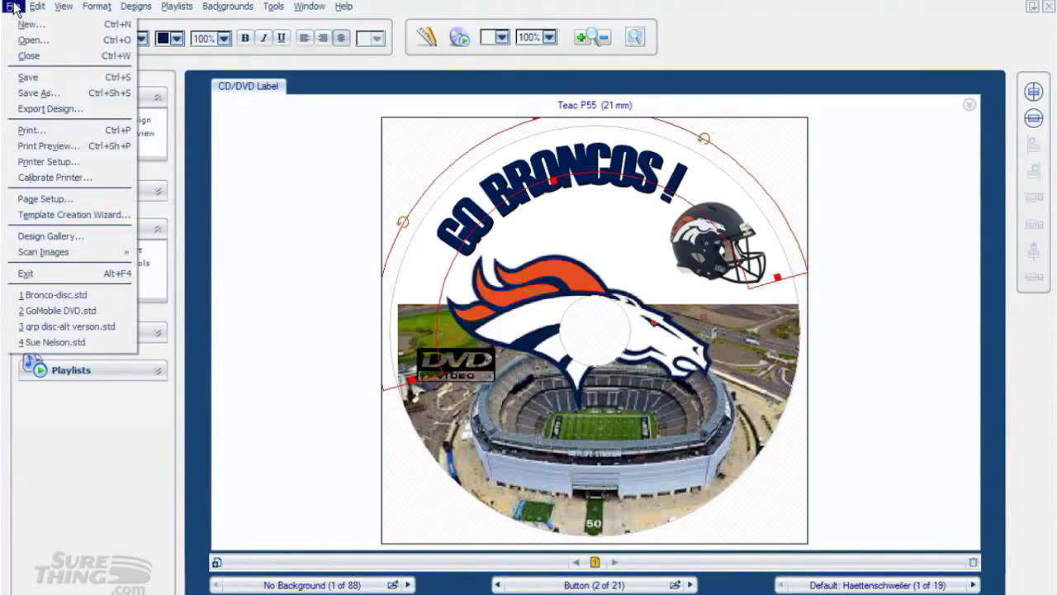
pyautogui.click(28, 76)
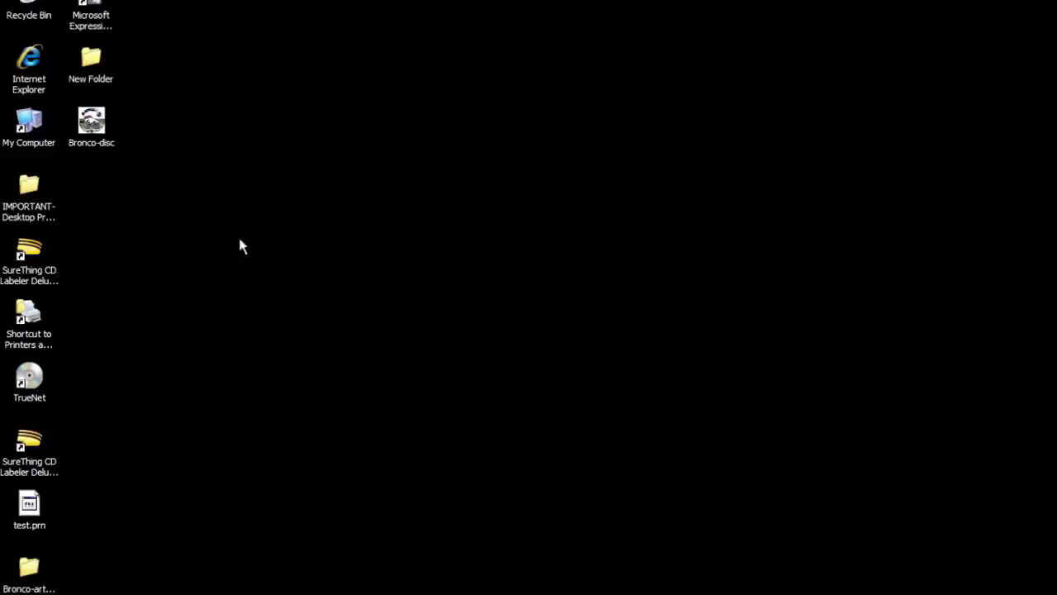
pyautogui.doubleClick(93, 129)
# Search all files and folders on the local C: drive for names containing .prn, then stop the search.
pyautogui.press('super')
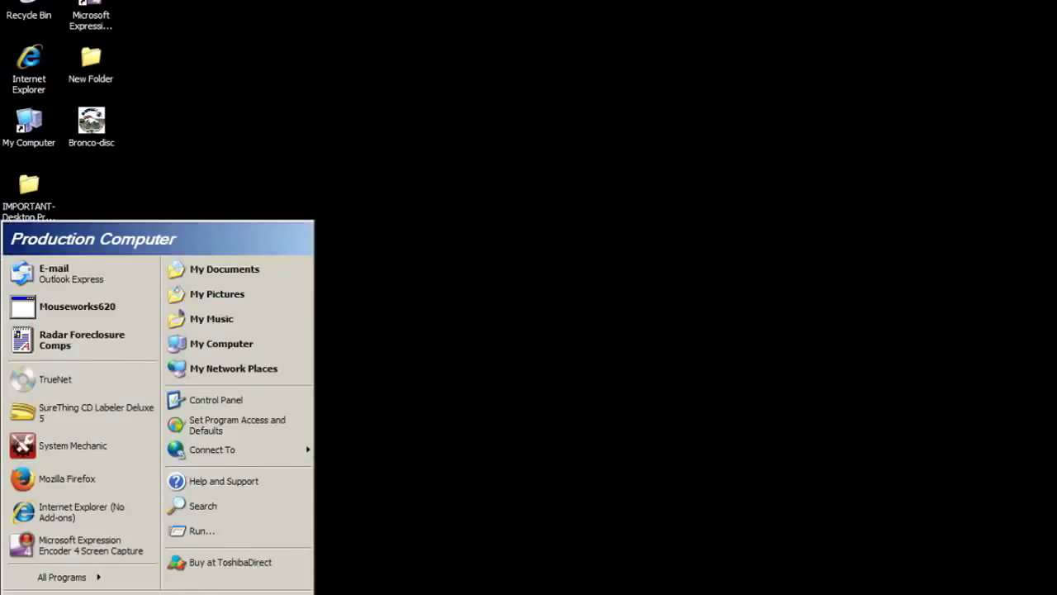
pyautogui.click(197, 509)
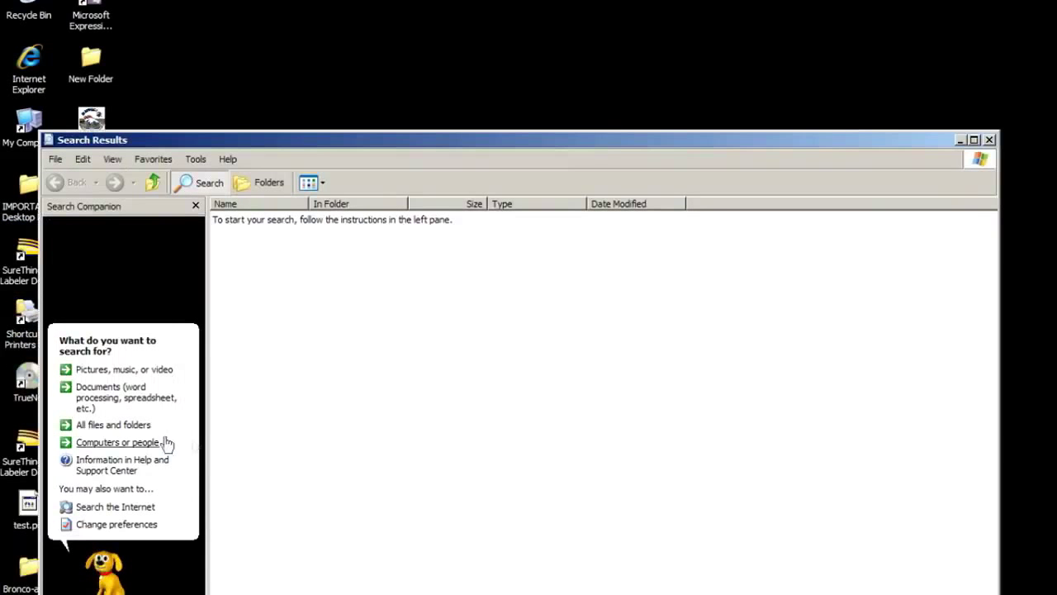
pyautogui.click(113, 424)
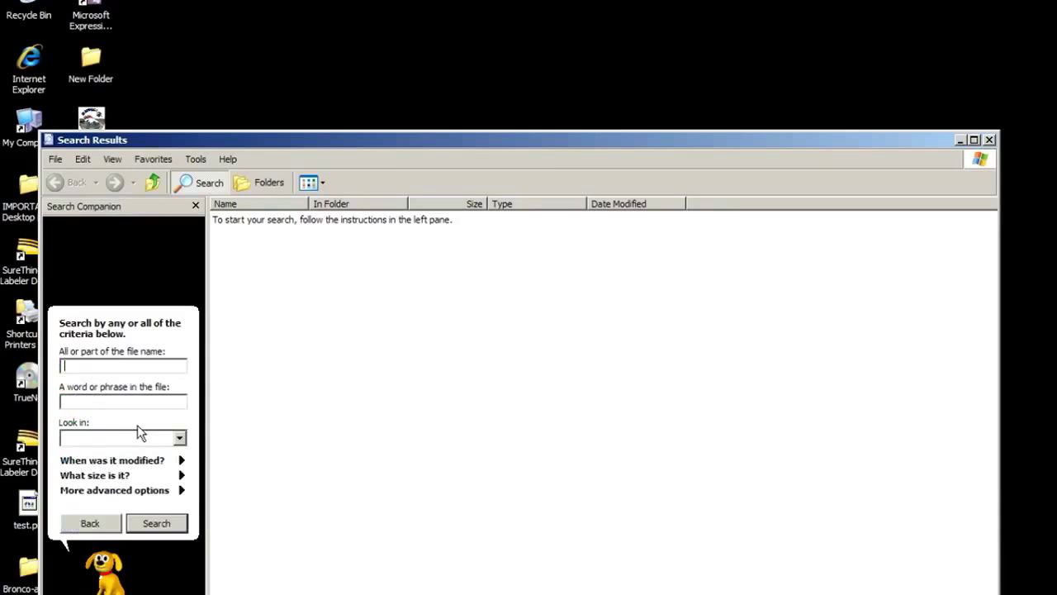
pyautogui.write('.prn')
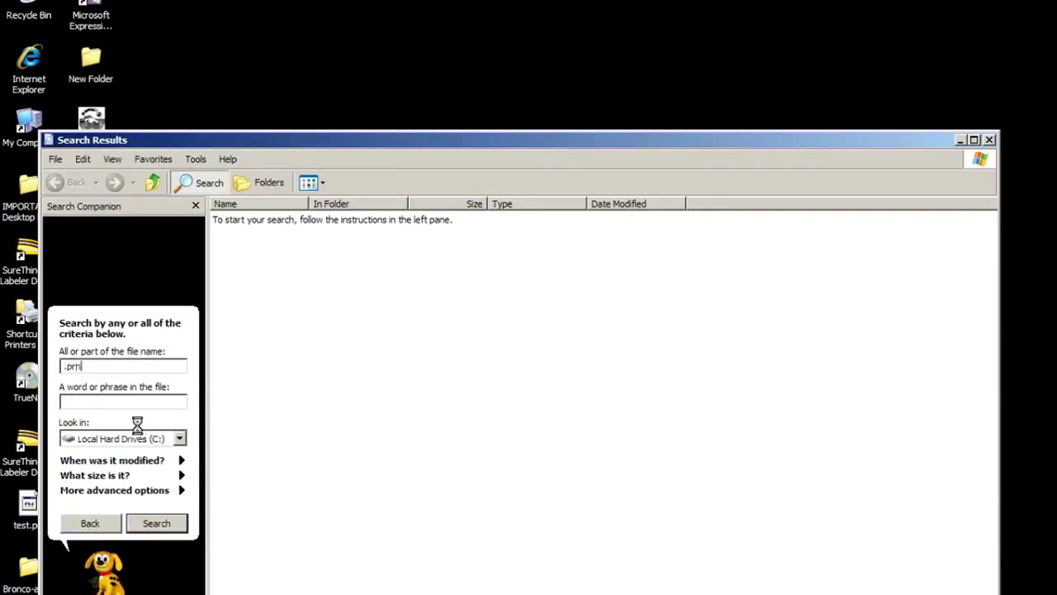
pyautogui.press('Return')
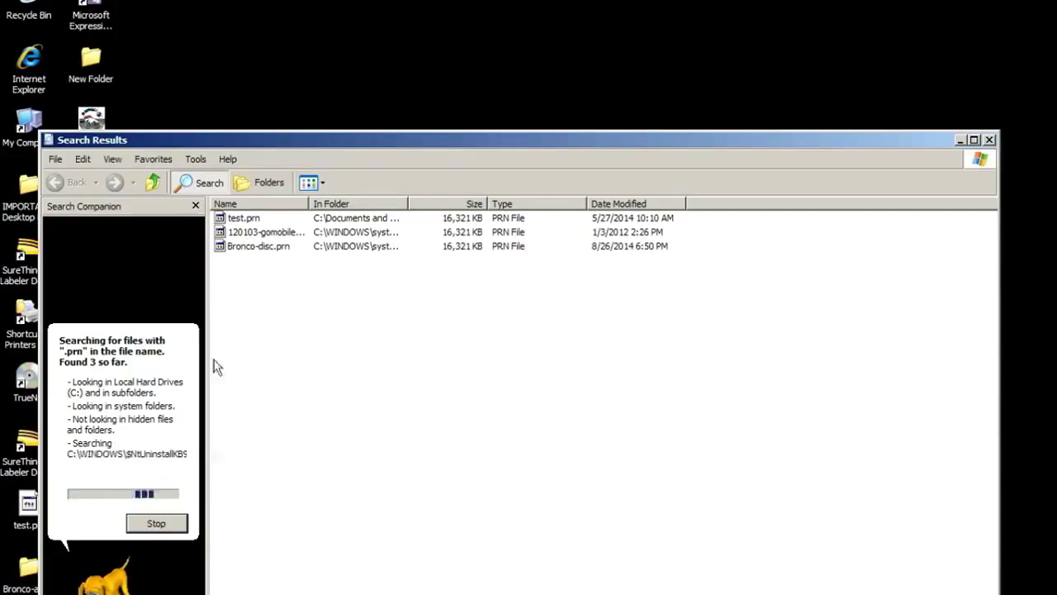
pyautogui.click(180, 529)
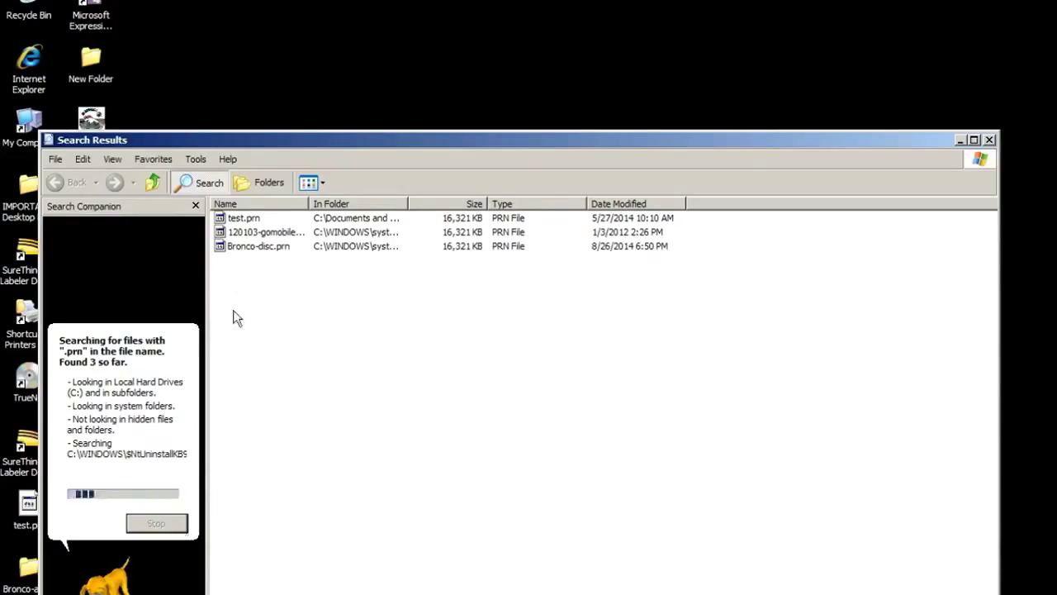
# Move Bronco-disc.prn from the search results onto the Windows desktop and close the search window.
pyautogui.click(245, 247)
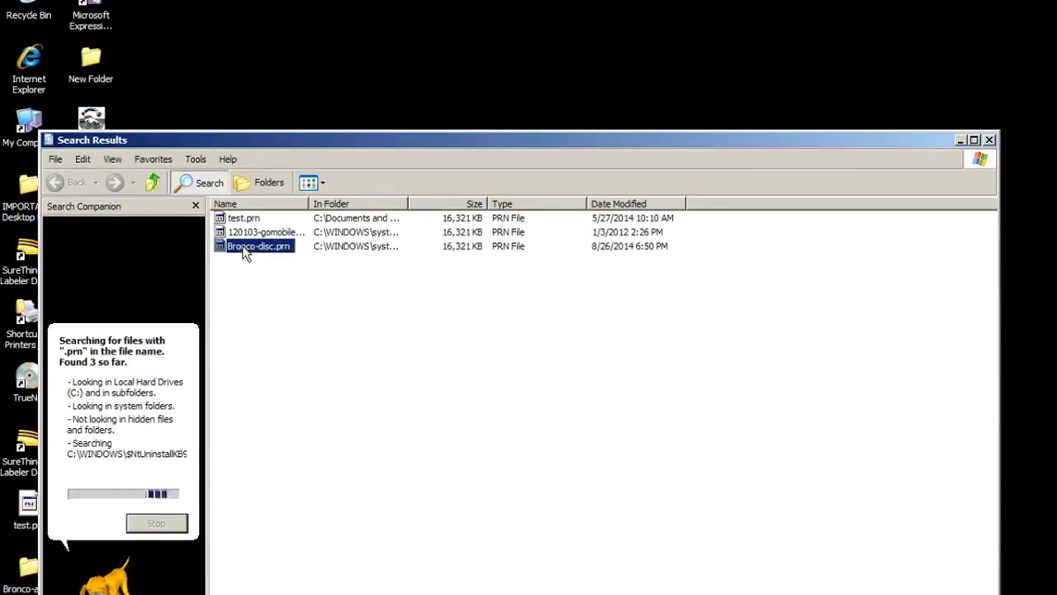
pyautogui.moveTo(245, 248); pyautogui.dragTo(287, 53)
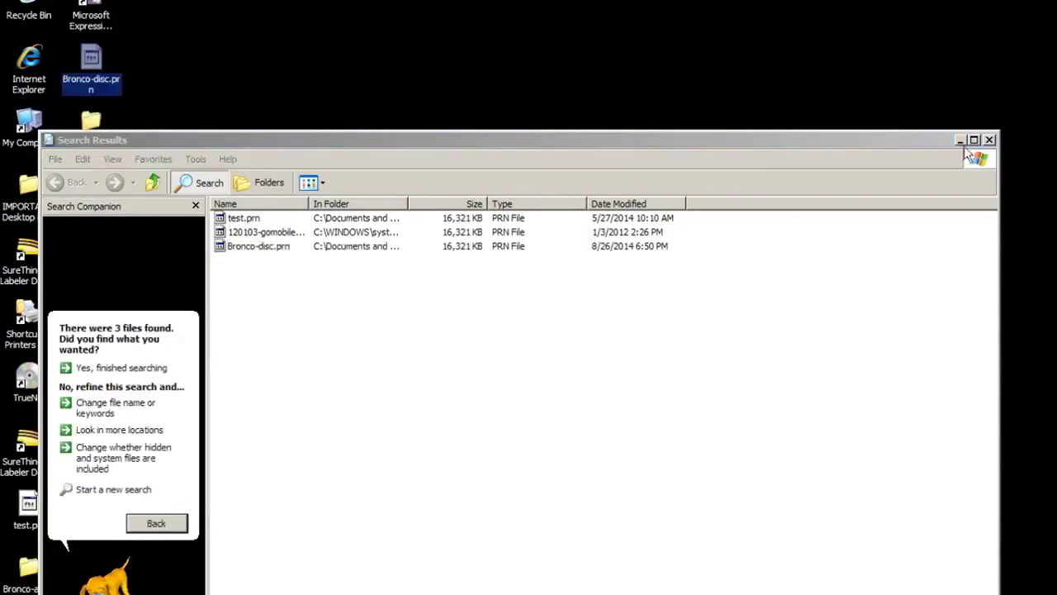
pyautogui.click(988, 140)
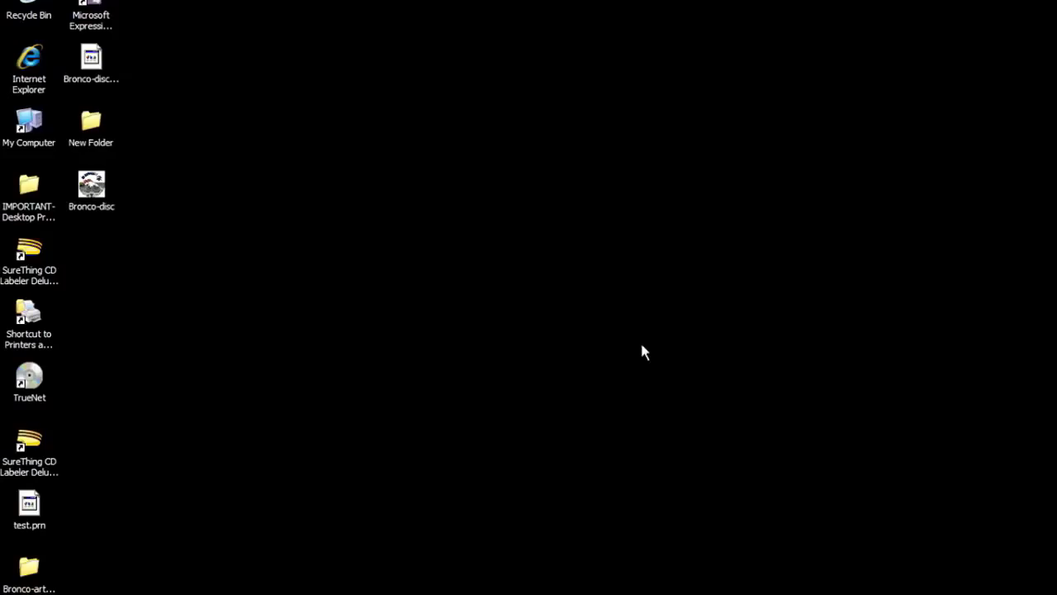
# Open TrueNet and test the network connection to the #1 P55 device, then close the device setup.
pyautogui.doubleClick(33, 384)
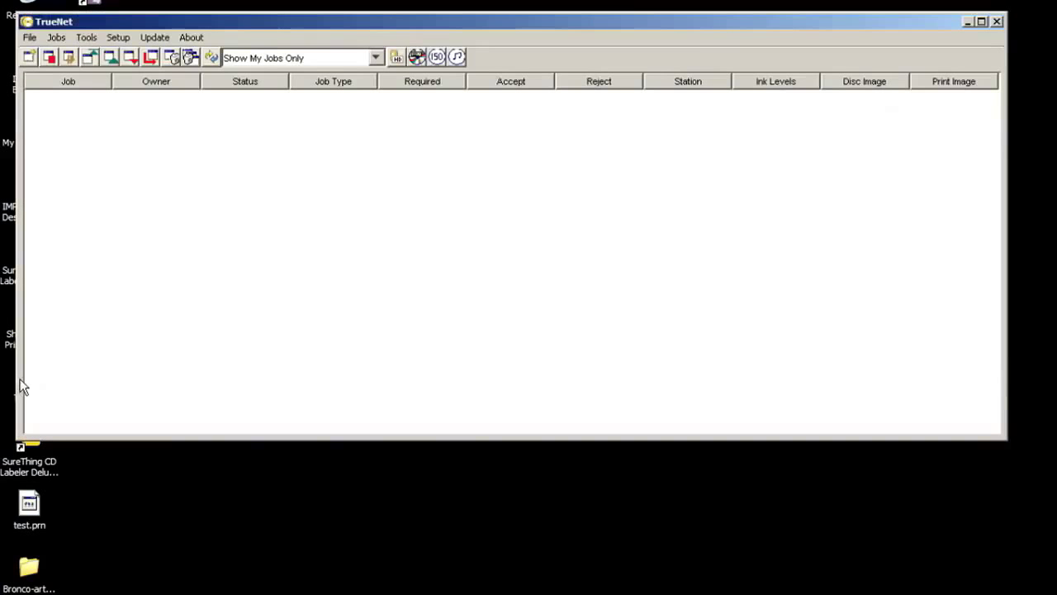
pyautogui.click(118, 38)
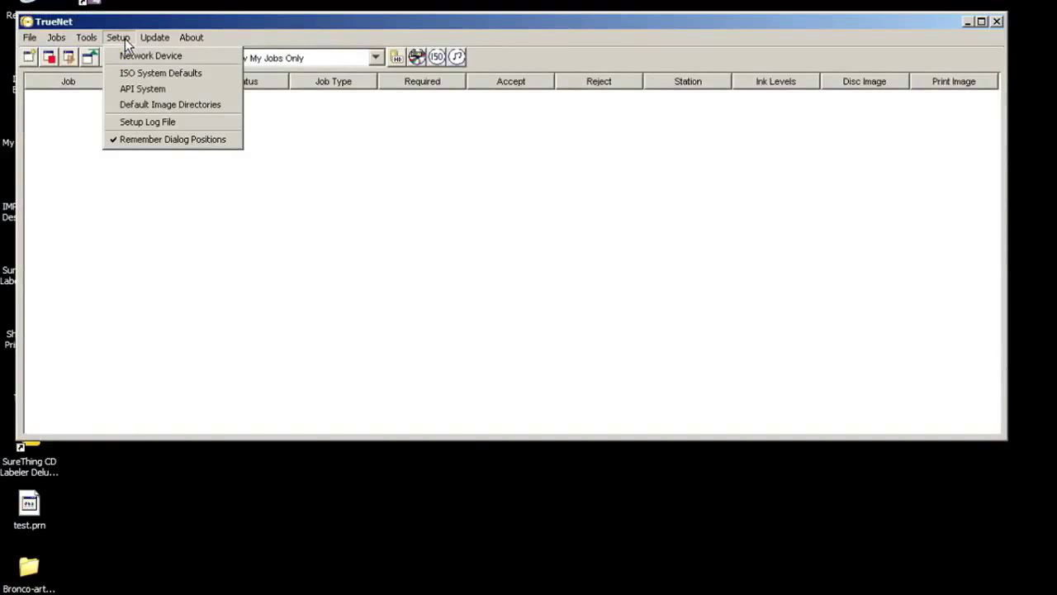
pyautogui.click(123, 56)
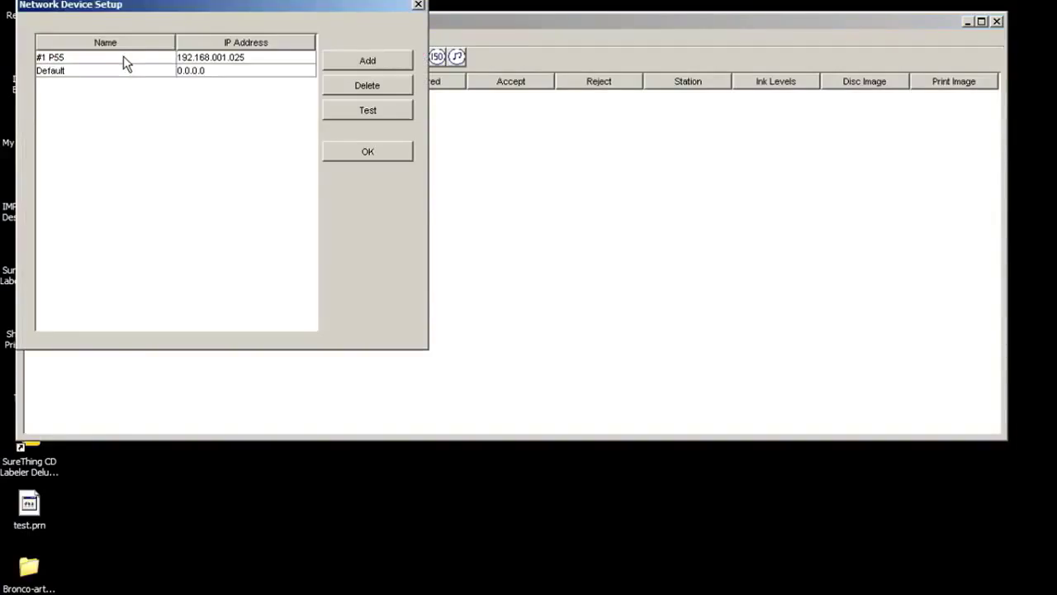
pyautogui.click(118, 57)
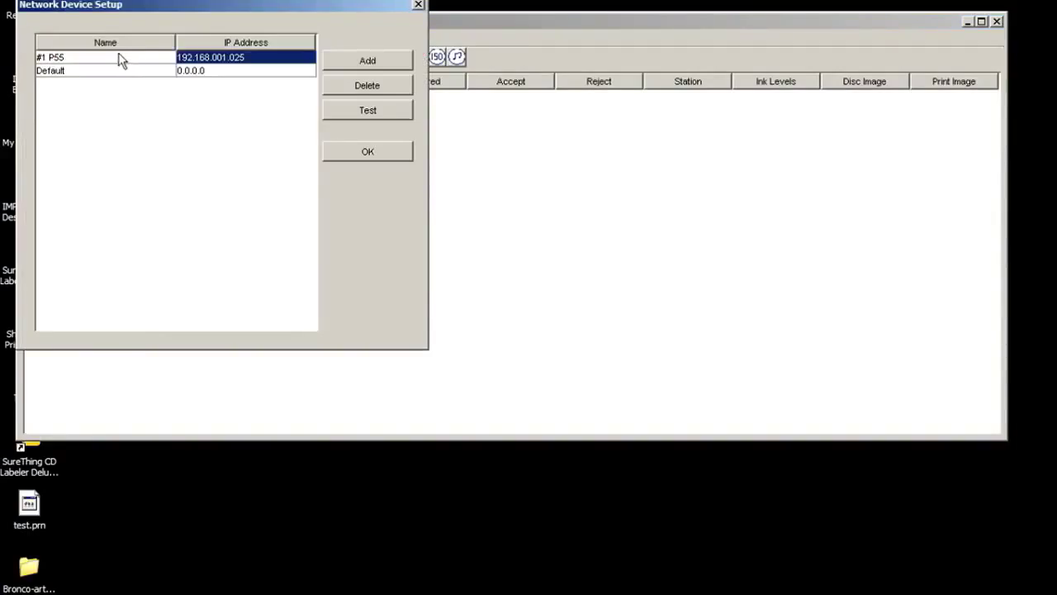
pyautogui.click(331, 108)
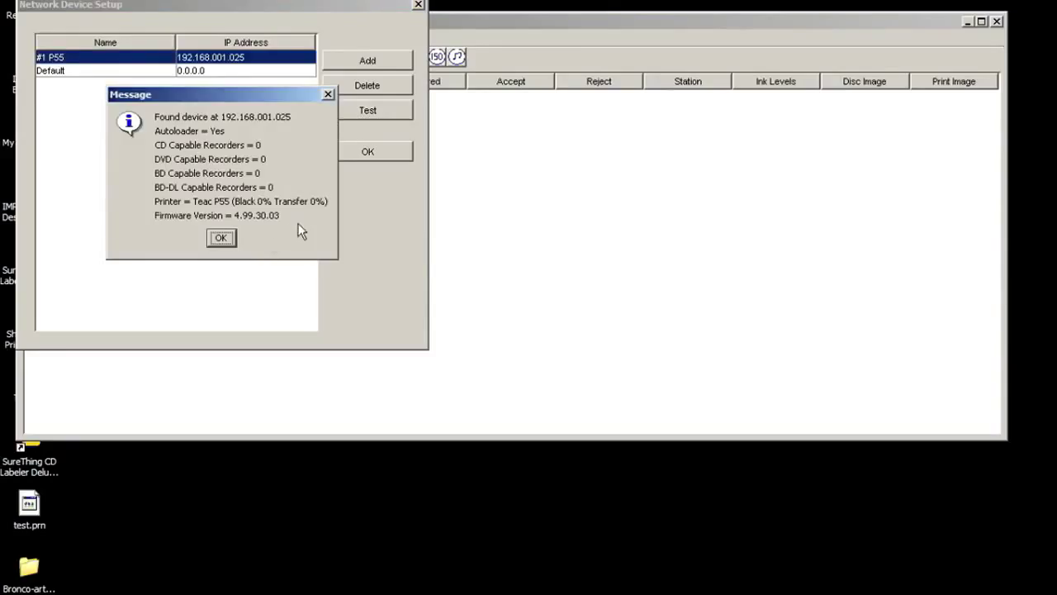
pyautogui.click(220, 237)
pyautogui.click(360, 155)
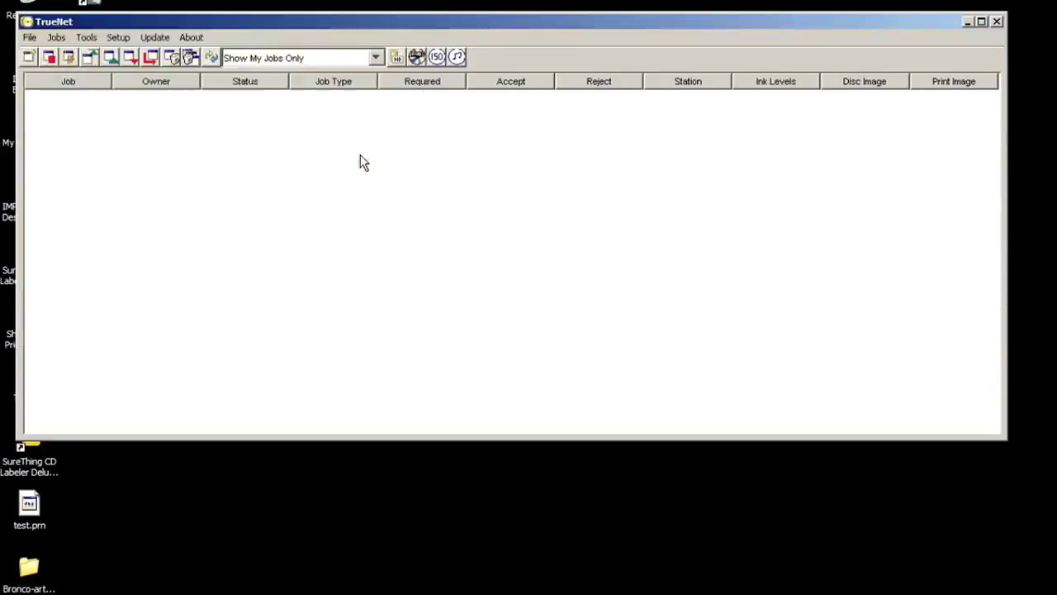
# Start a new network job and choose #1 P55 as its network device.
pyautogui.click(31, 38)
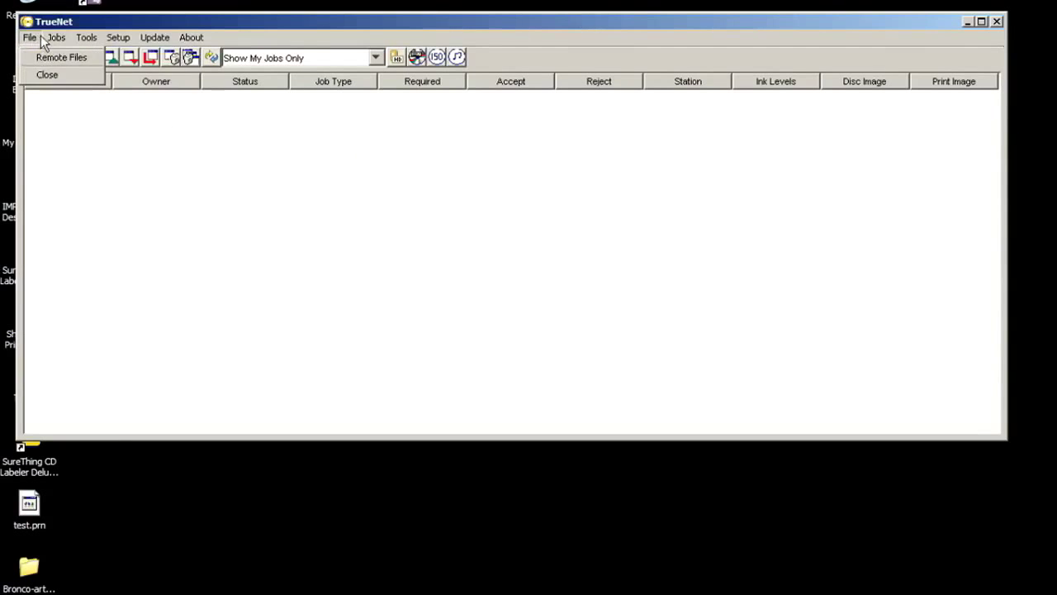
pyautogui.moveTo(56, 36)
pyautogui.click(61, 56)
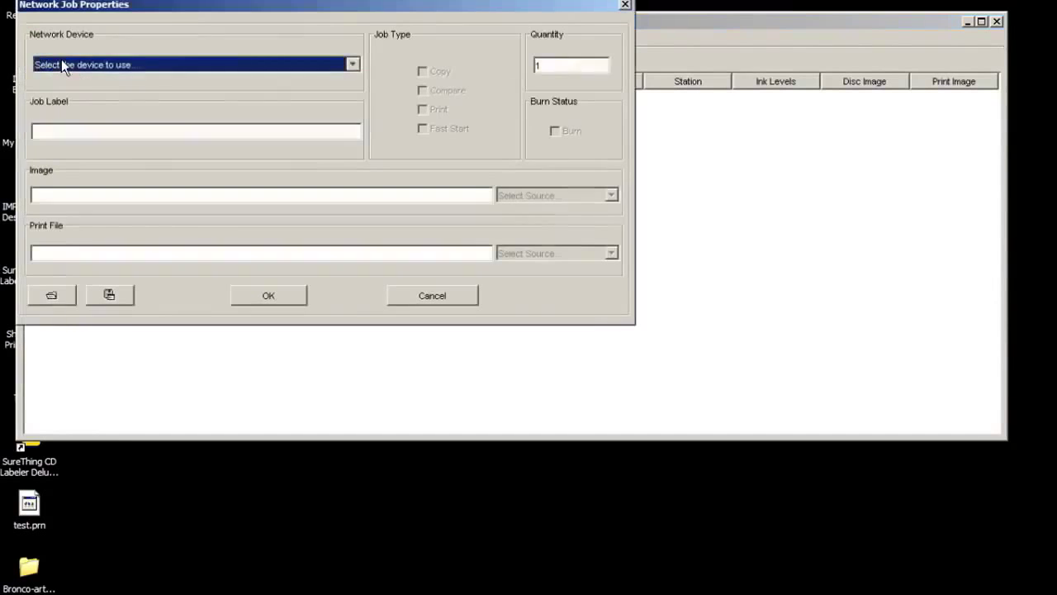
pyautogui.click(350, 64)
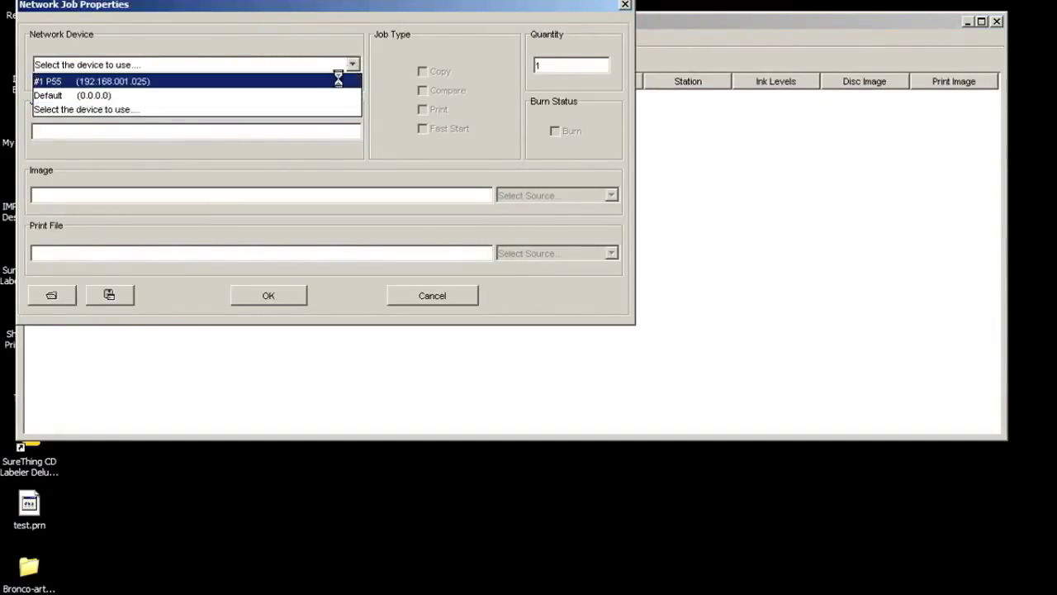
pyautogui.click(338, 81)
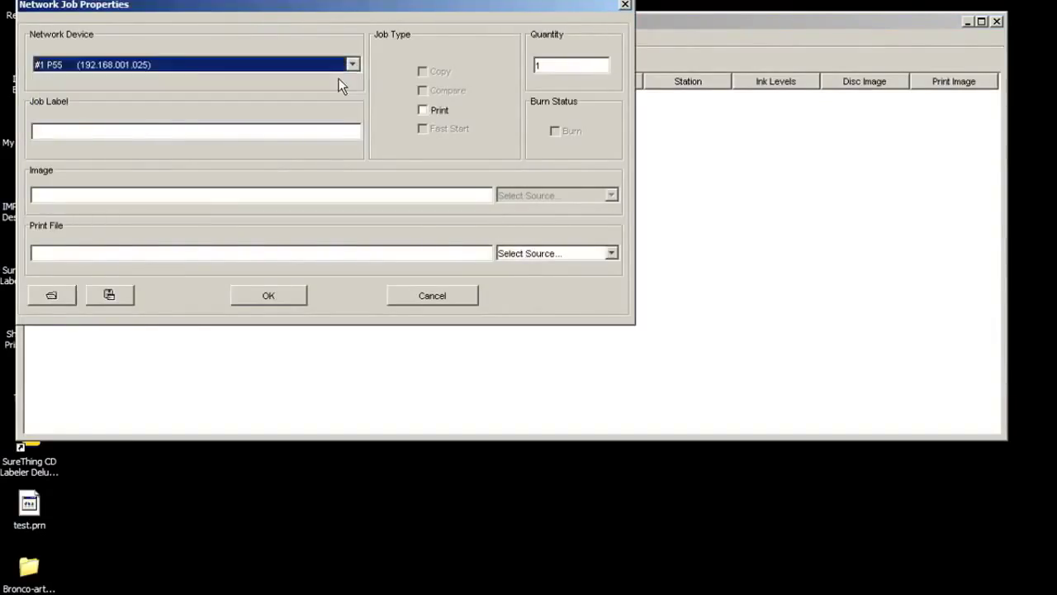
# Load Broncos-disc.prn from the desktop as the job's print file, using Local HD Image as the source.
pyautogui.click(612, 256)
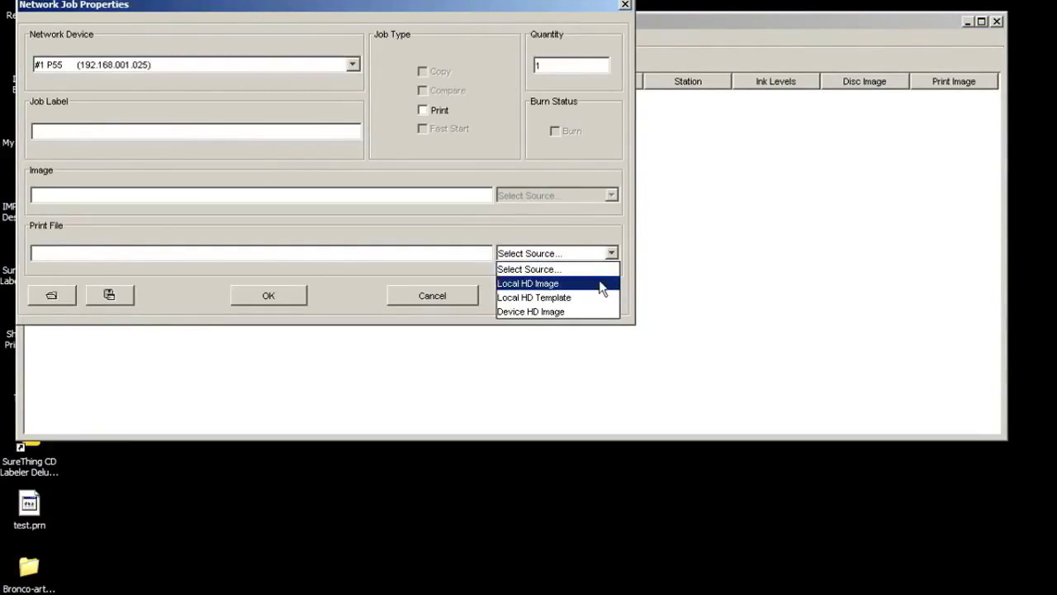
pyautogui.click(602, 283)
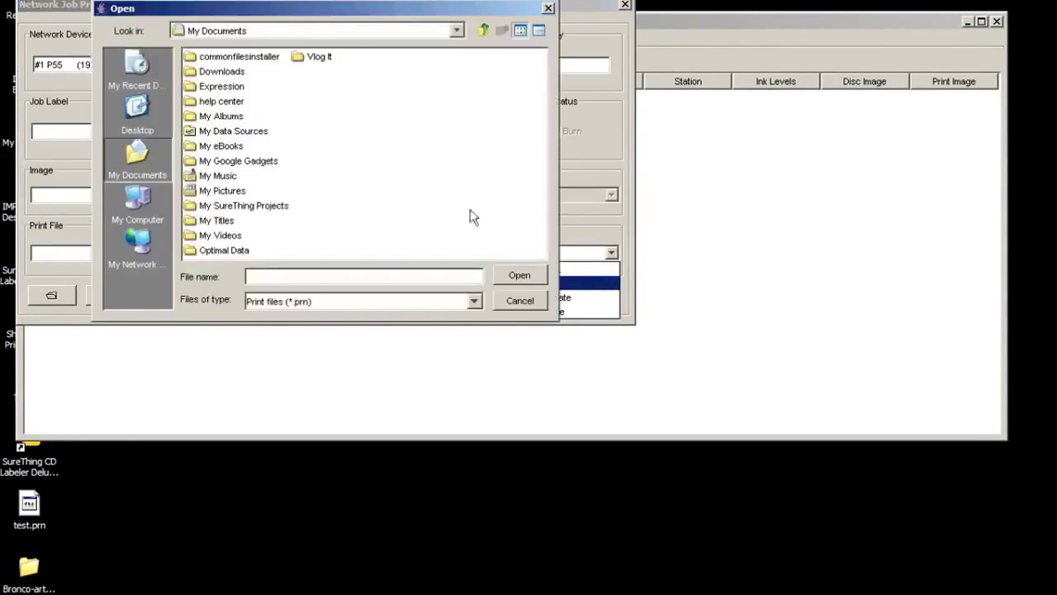
pyautogui.click(483, 31)
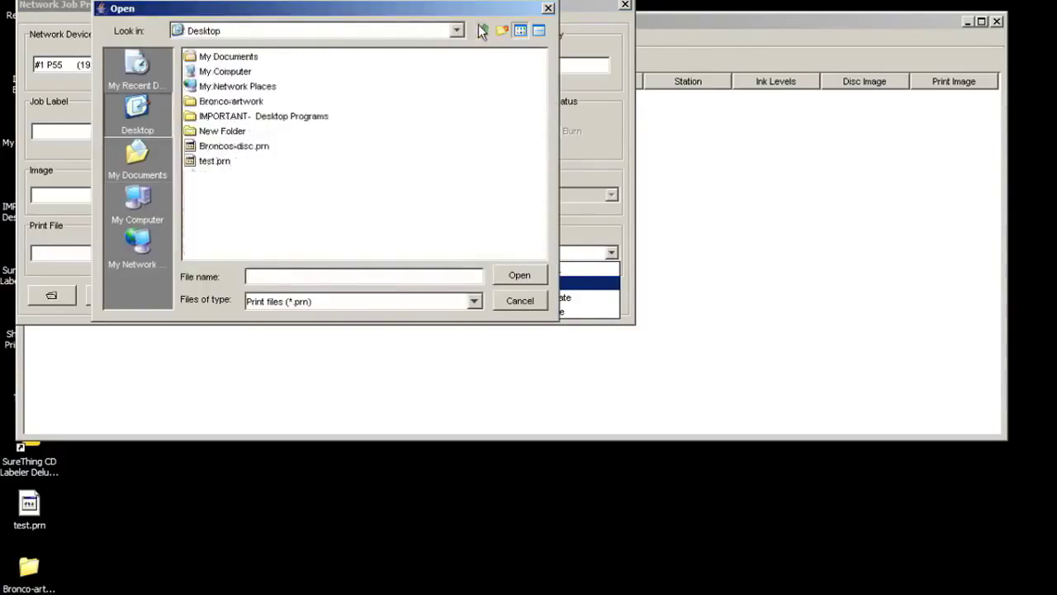
pyautogui.click(251, 149)
pyautogui.click(520, 275)
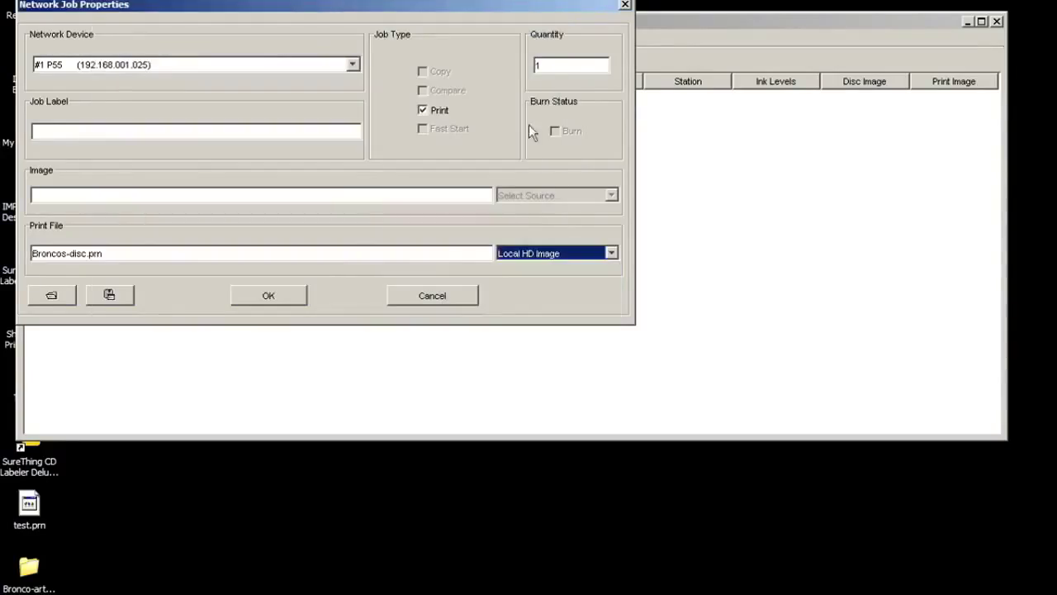
# Set the job's quantity to 2 and submit the print job.
pyautogui.click(555, 69)
pyautogui.press('BackSpace')
pyautogui.write('2')
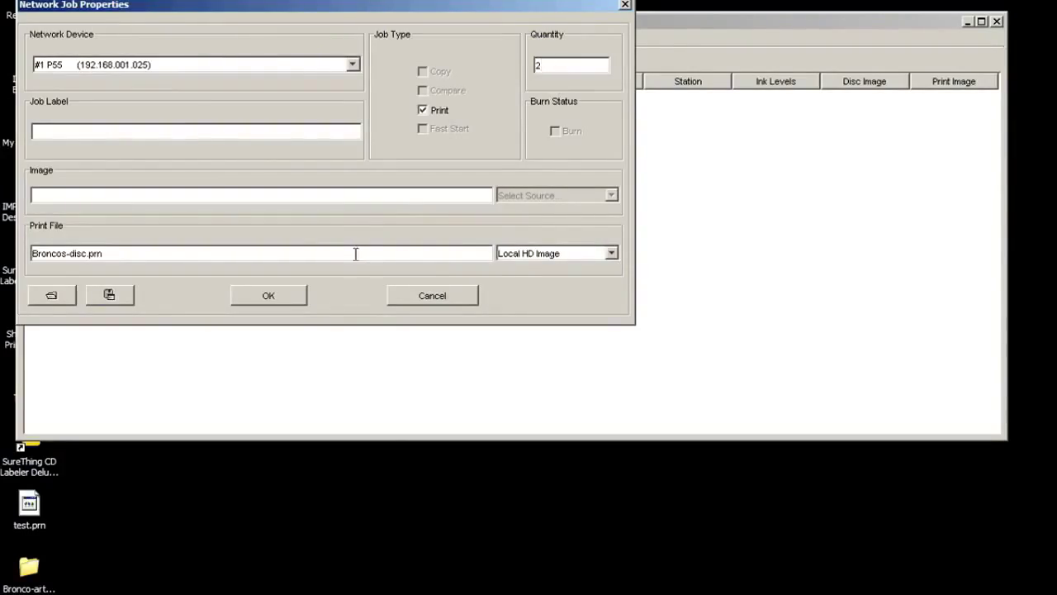
pyautogui.click(280, 296)
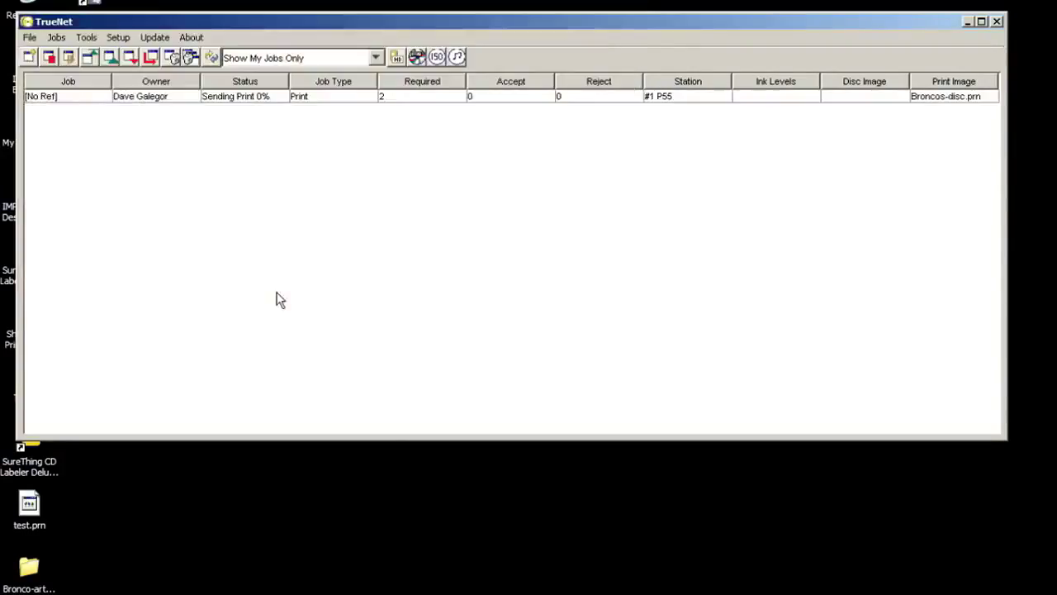